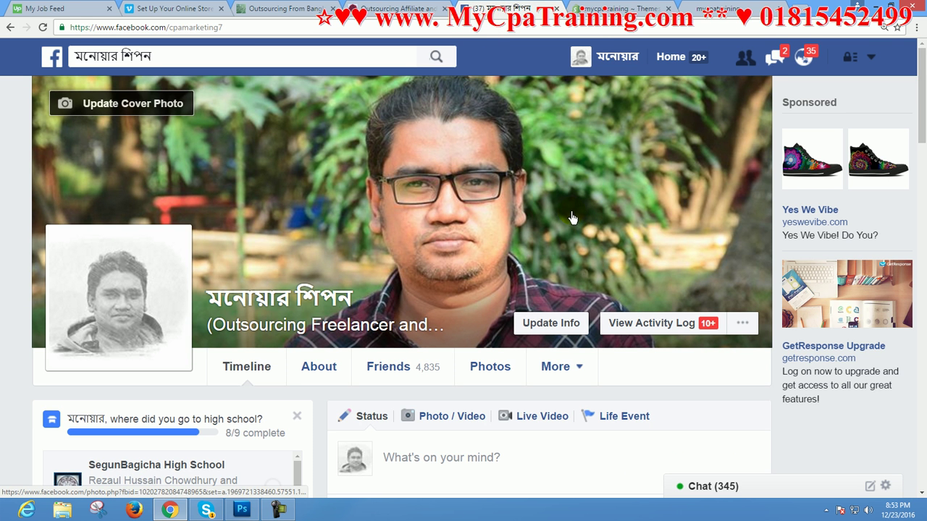
Step: Switch to the Shopify admin and open the Main menu for editing in the online store's navigation settings
click(608, 8)
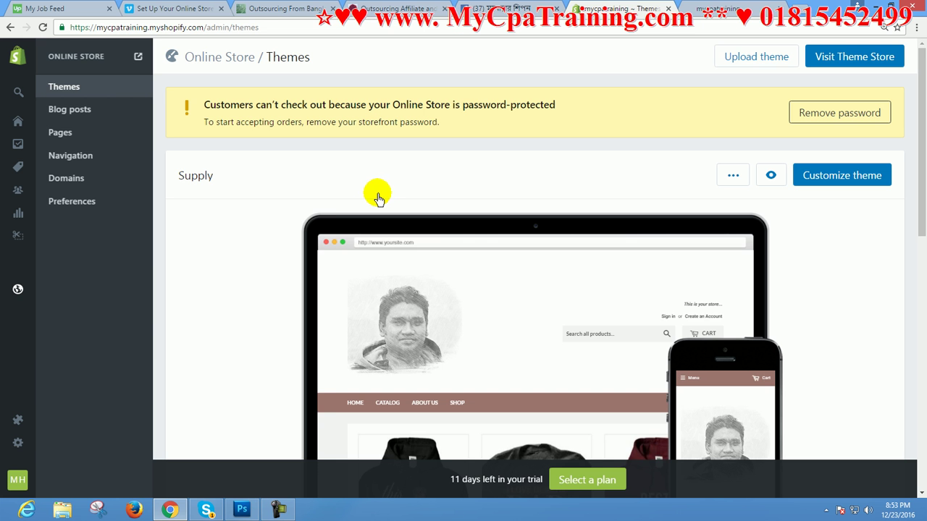
click(7, 341)
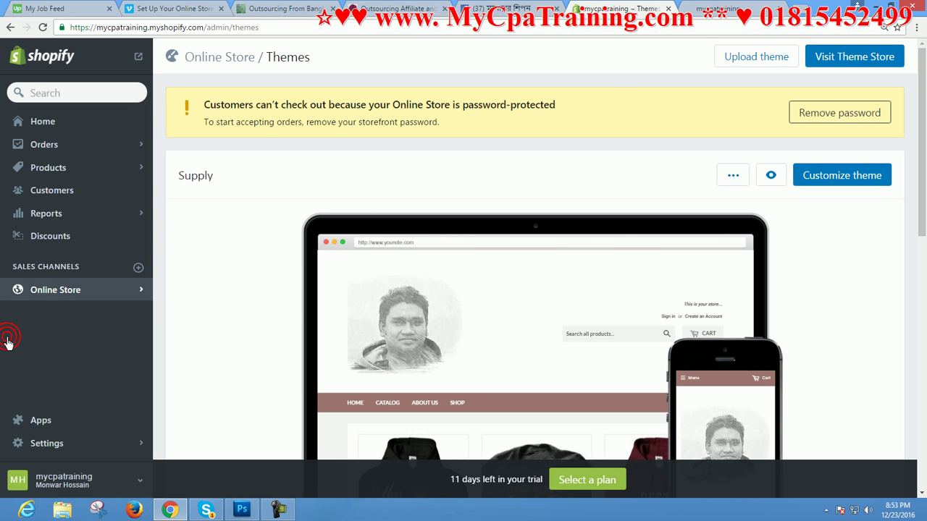
click(64, 293)
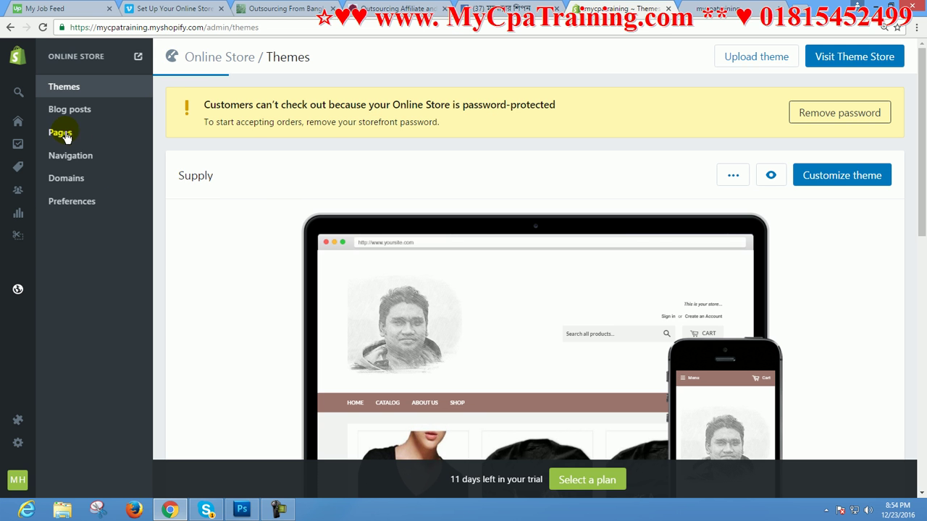
click(64, 161)
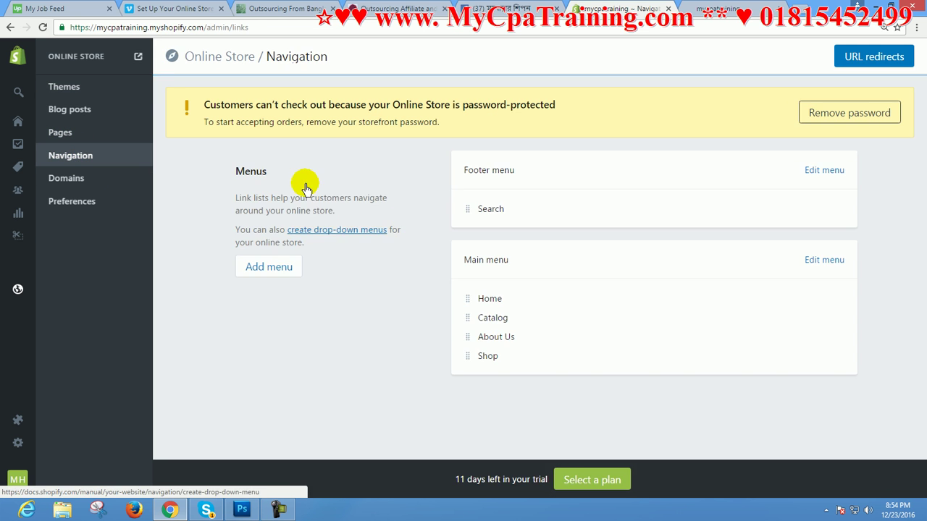
click(268, 265)
click(80, 161)
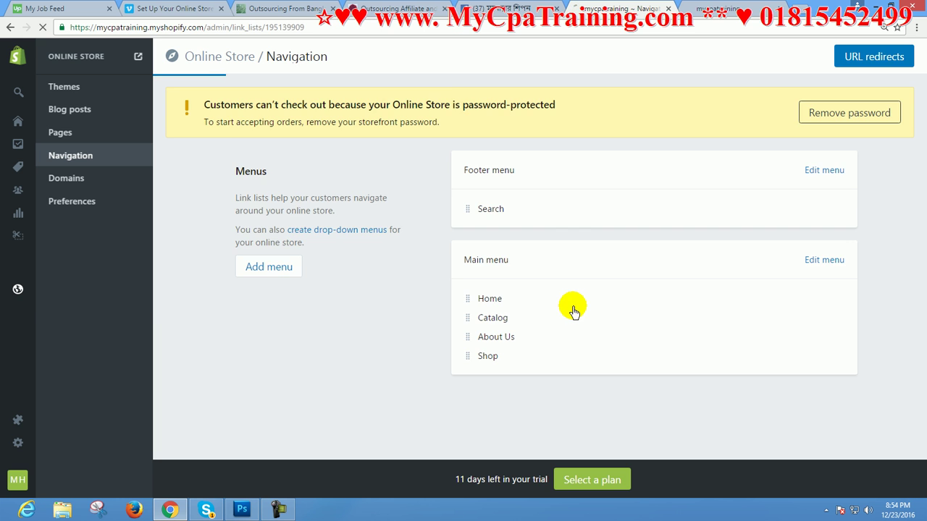
Step: Add a menu item named Blog to the Main menu, link it to the News blog and save the menu
click(287, 316)
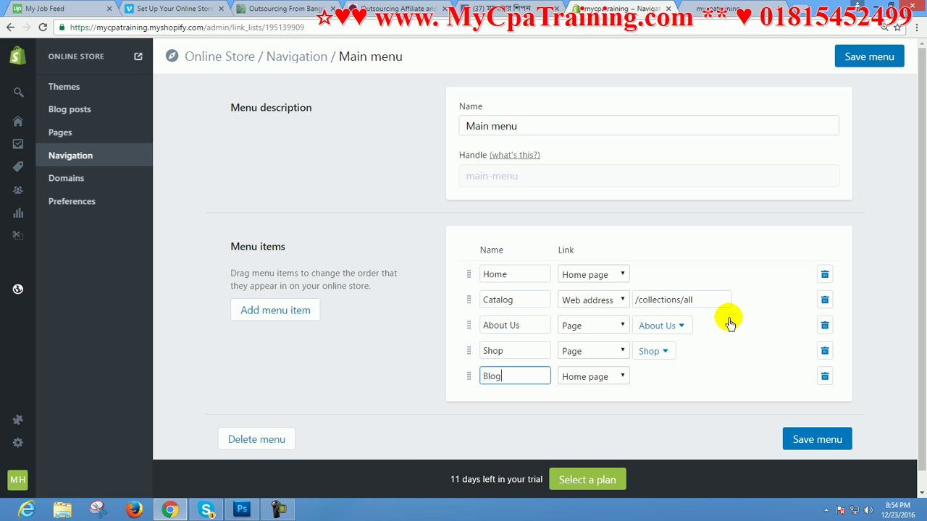
click(602, 380)
click(571, 334)
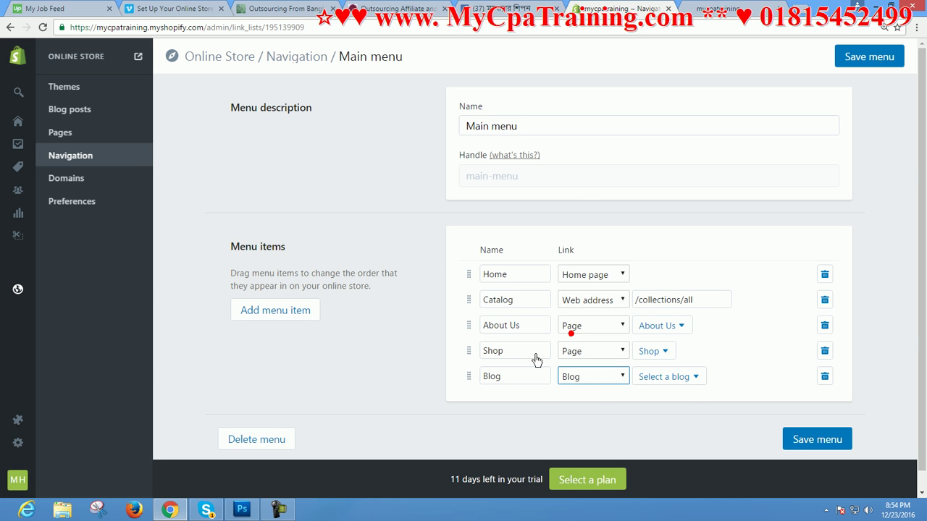
click(697, 377)
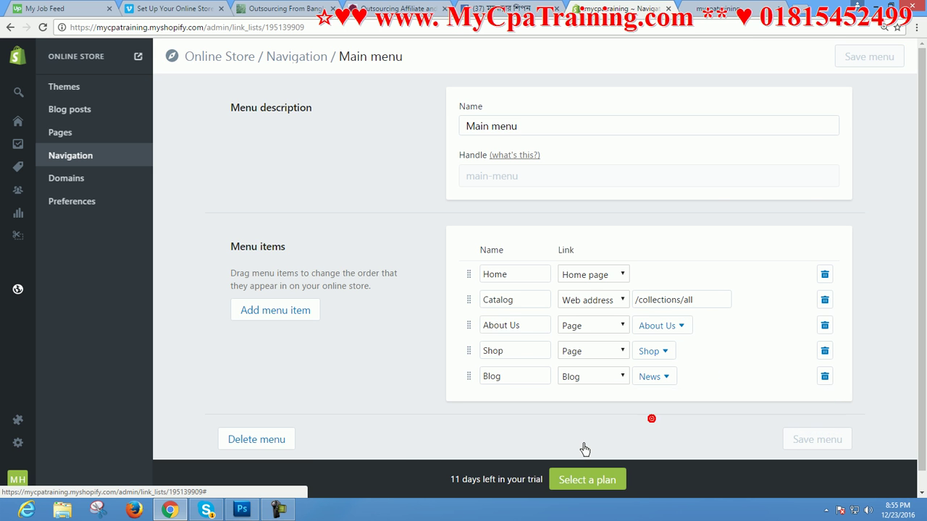
click(646, 421)
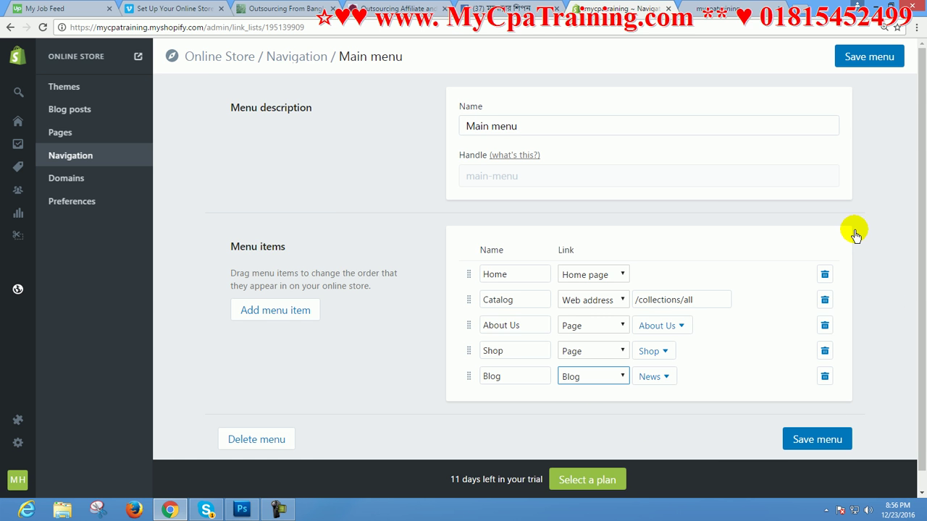
click(849, 54)
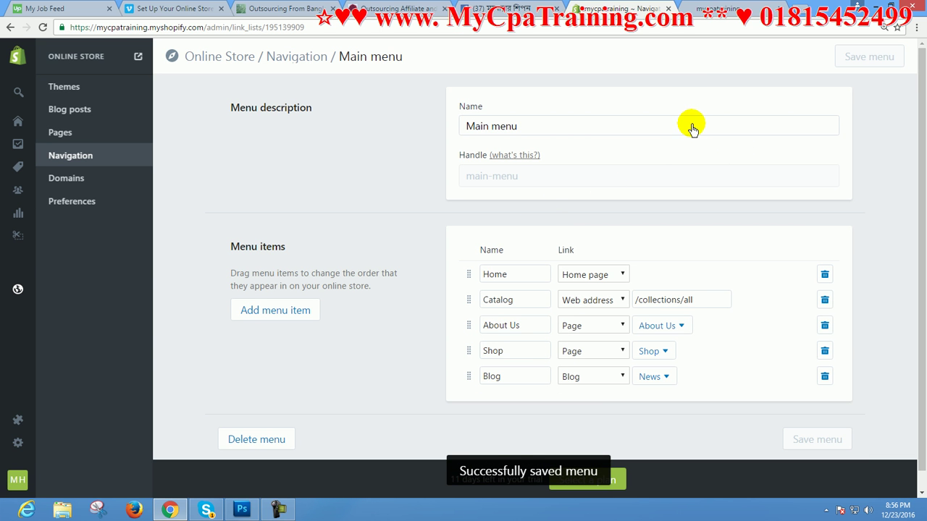
Step: Reload the storefront at mycpatraining.myshopify.com and check its navigation bar for the Blog link
click(739, 9)
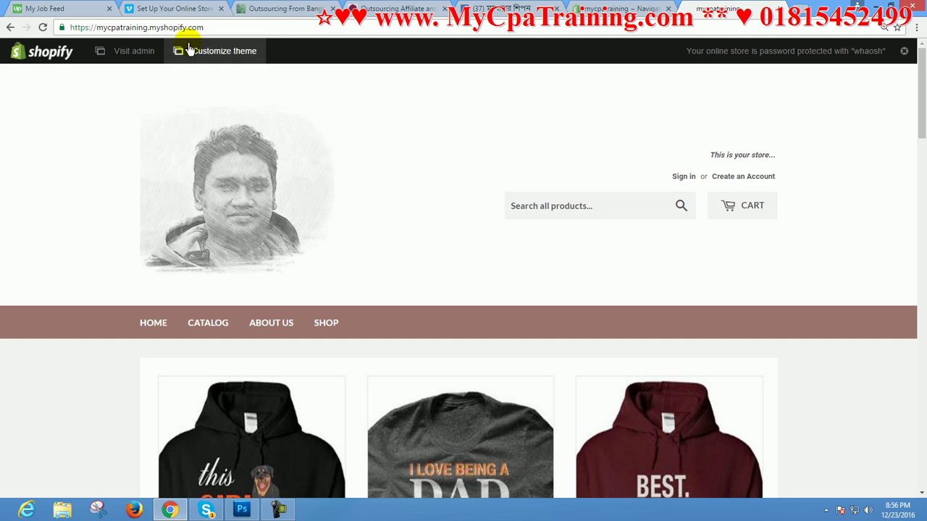
click(221, 27)
key(Return)
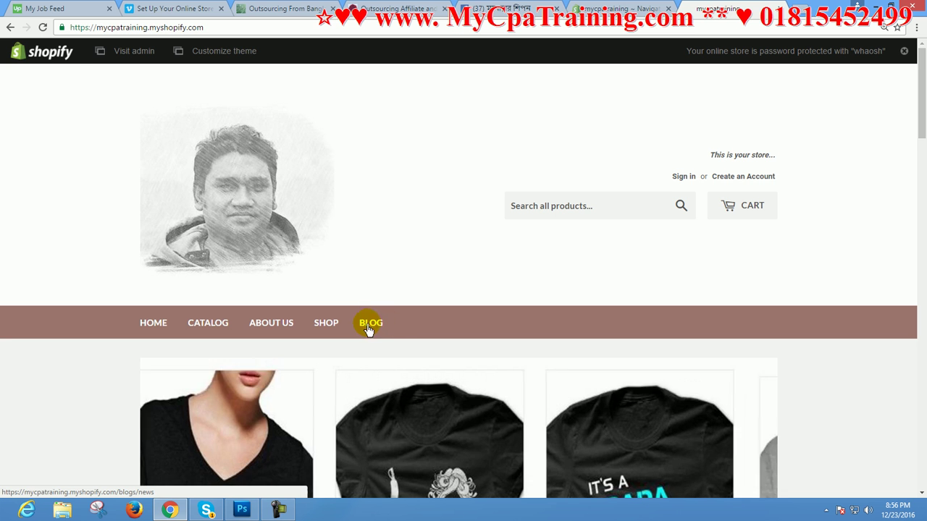
scroll(451, 306, down, 2)
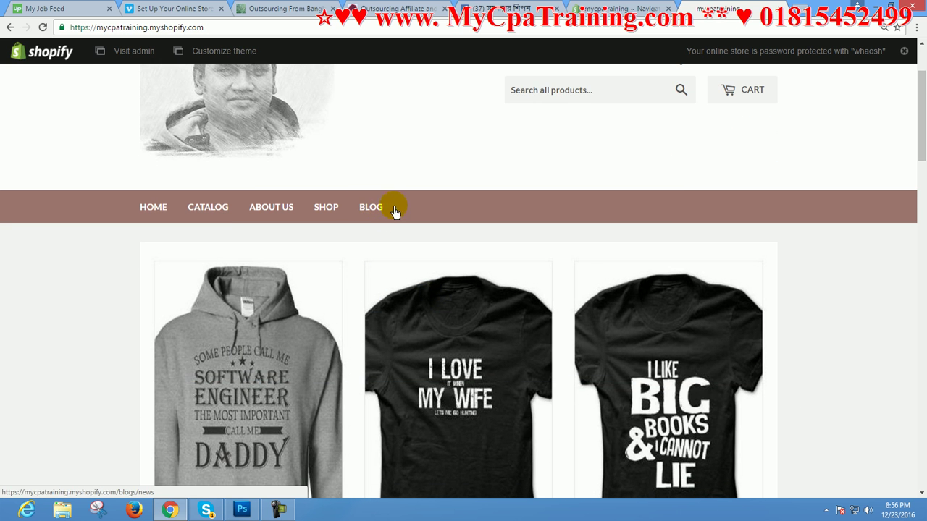
scroll(579, 206, up, 2)
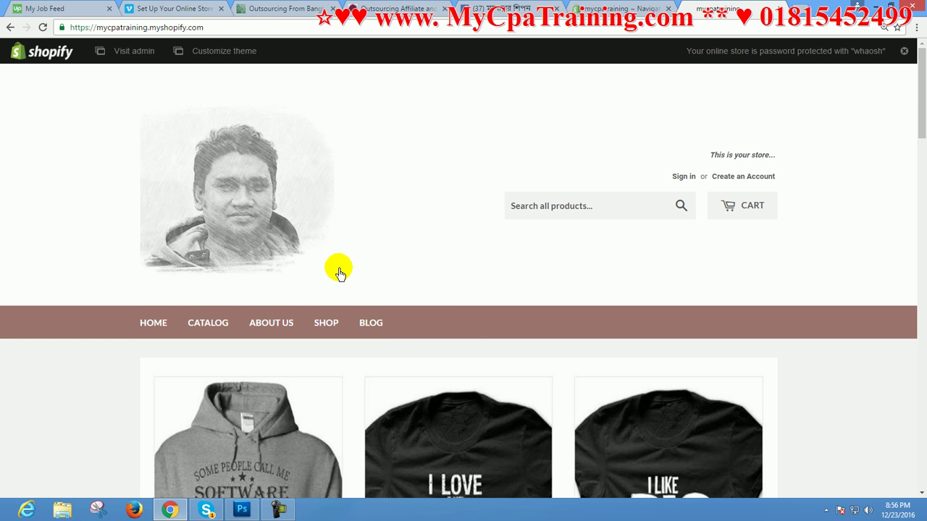
scroll(614, 196, down, 2)
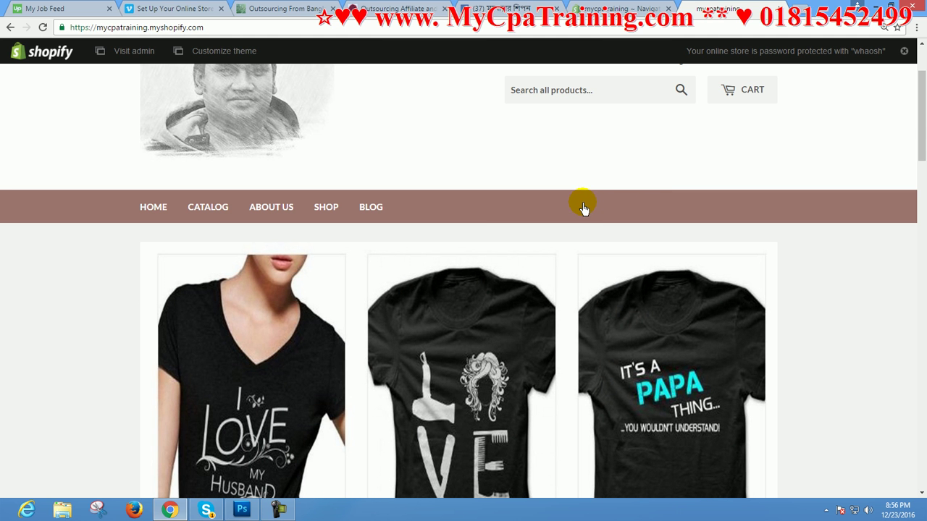
scroll(921, 113, up, 2)
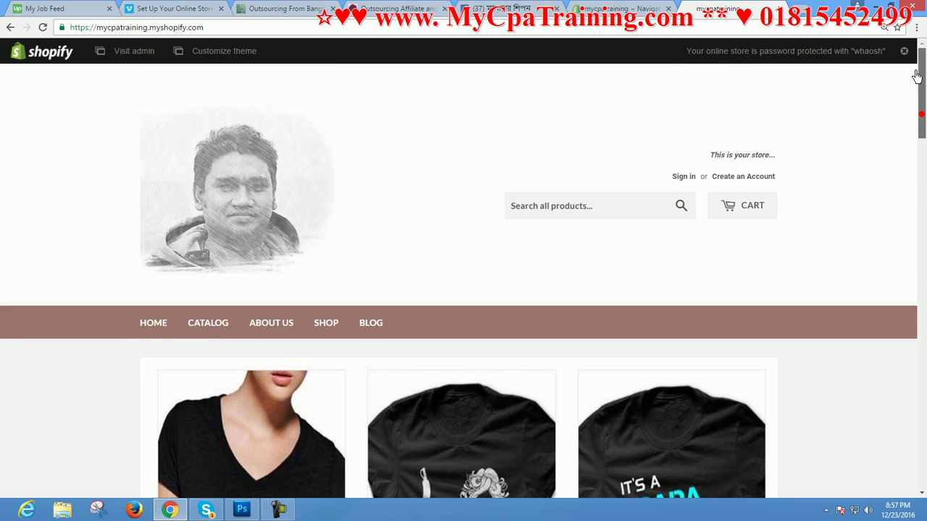
Step: Return to the Shopify admin and start a new blog post for the online store
key(ctrl+shift+Tab)
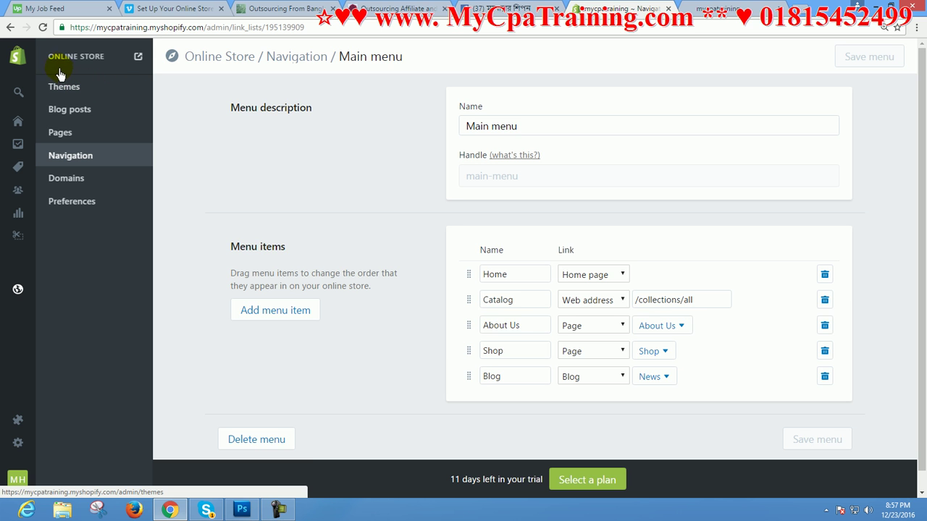
click(73, 112)
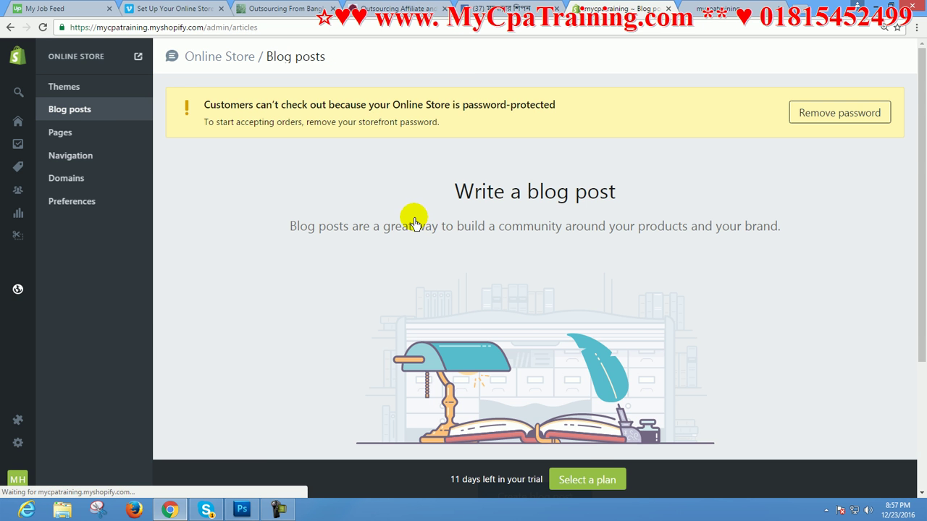
scroll(443, 217, down, 3)
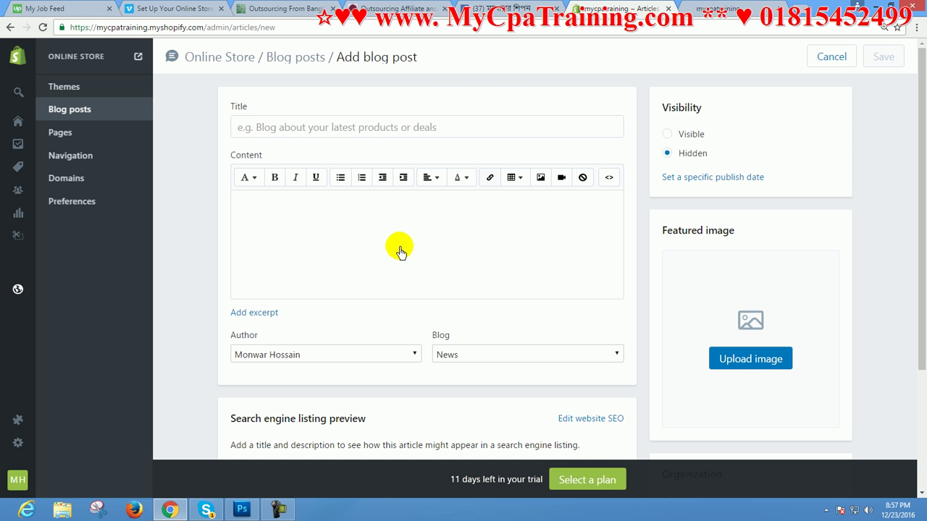
Step: Copy the red headline "আমরাই গড়বো বাংলাদেশ । আমি + তুমি + সে = আমরা" from the mycpatraining.com home page
click(402, 9)
scroll(400, 292, down, 7)
click(149, 90)
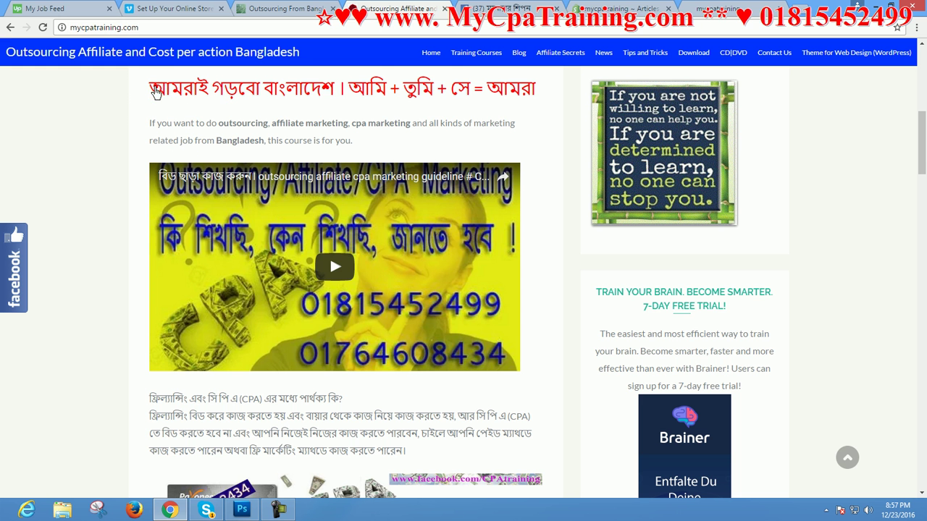
click(147, 99)
drag(153, 96, 533, 89)
right_click(467, 90)
click(491, 100)
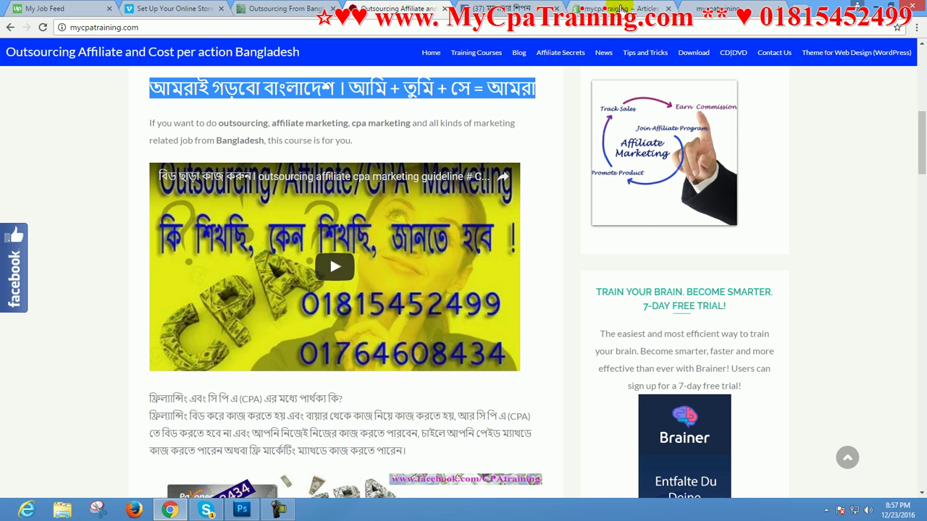
Step: Paste the copied Bengali headline into the content of the new Shopify blog post
click(646, 9)
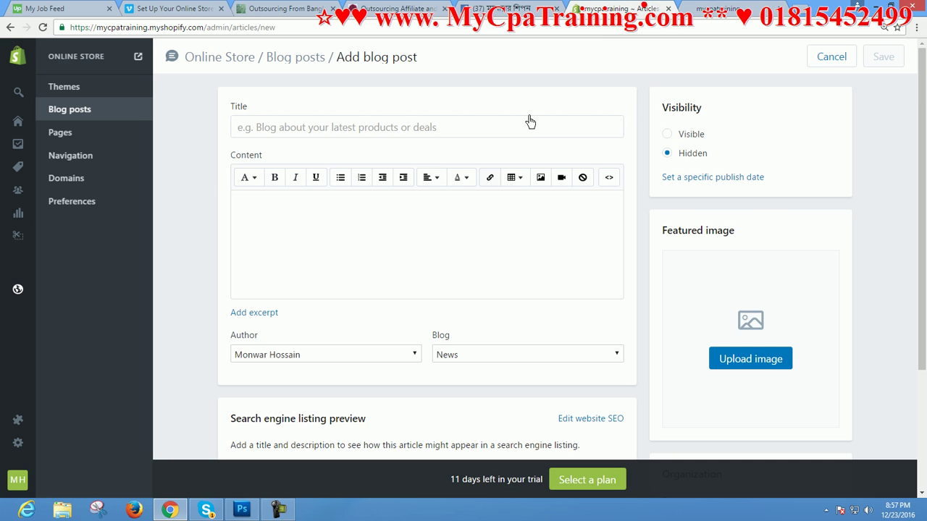
click(354, 218)
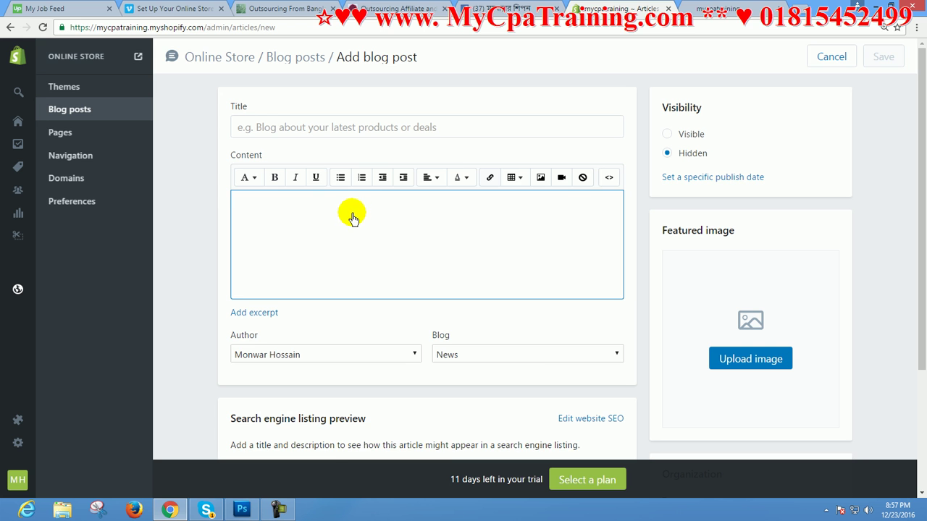
key(ctrl+v)
click(409, 236)
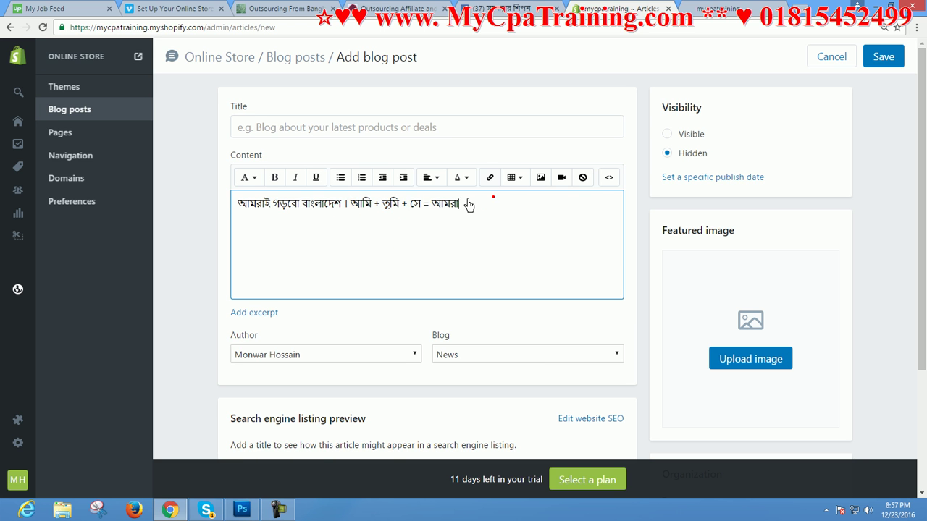
Step: Format the pasted headline as red (#ff0000), bold text in the Heading 1 style
drag(495, 204, 198, 207)
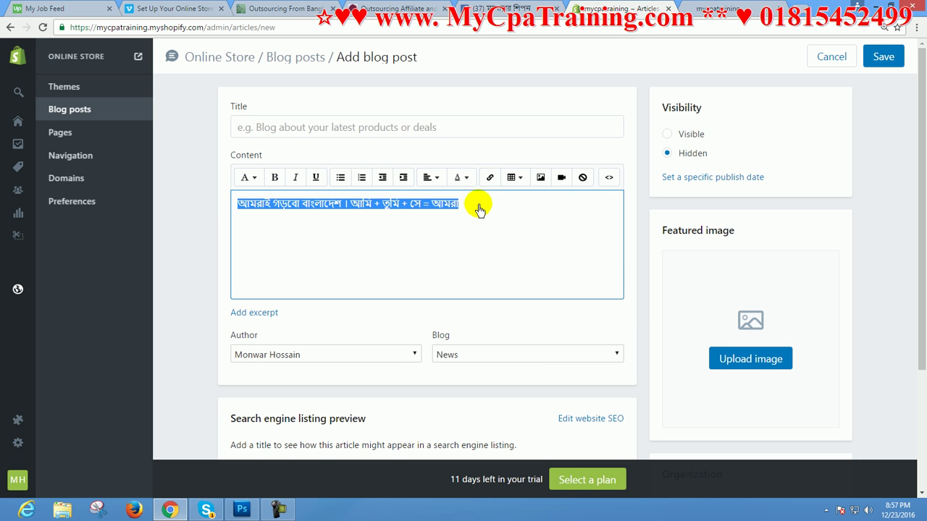
click(467, 179)
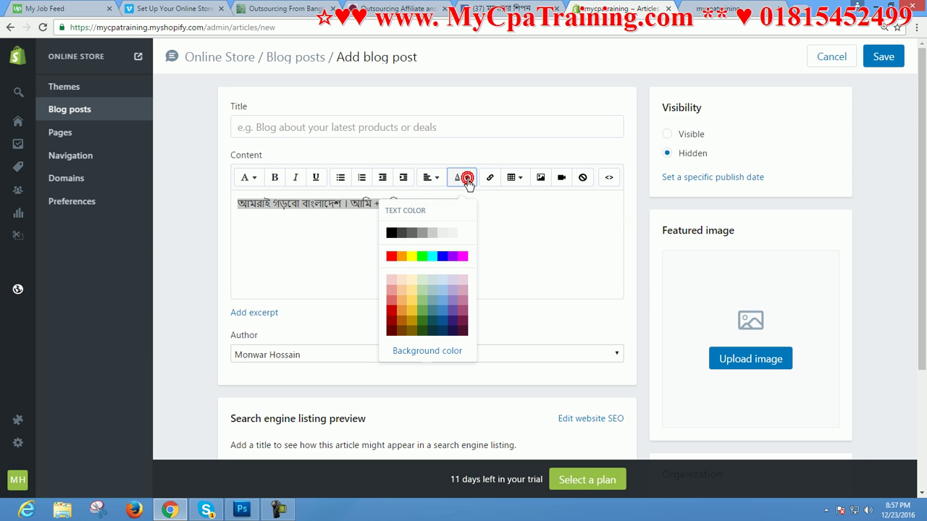
click(391, 258)
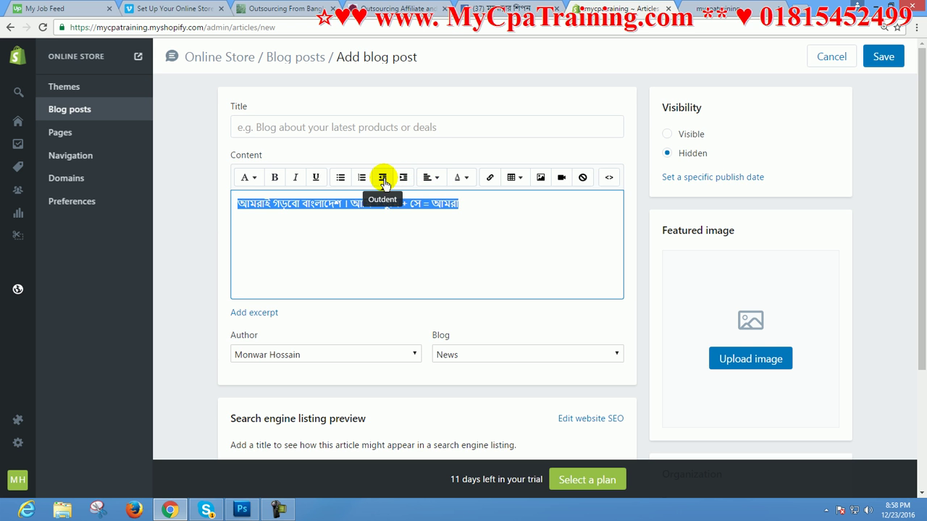
click(277, 179)
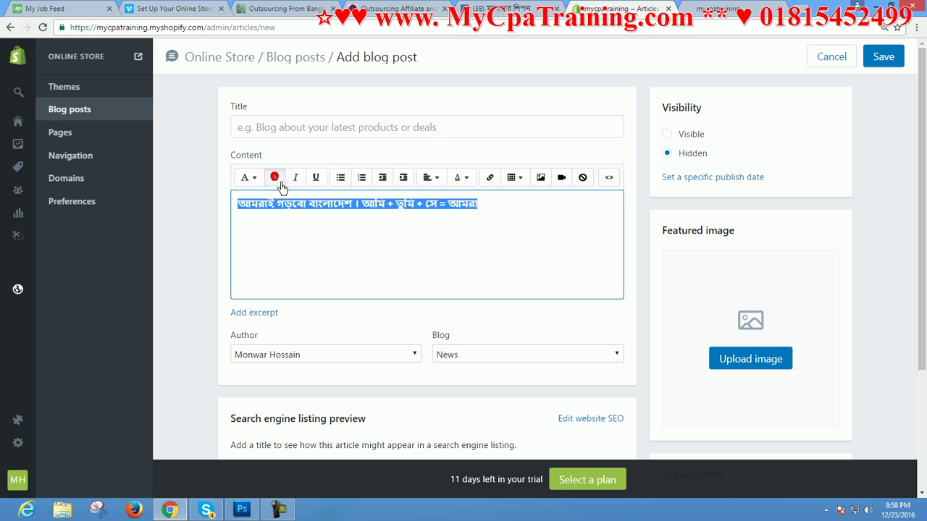
click(250, 179)
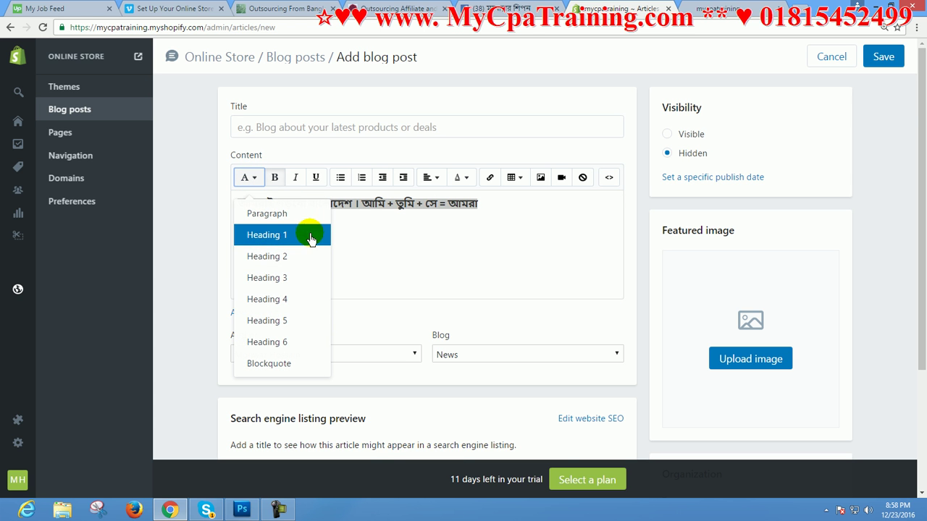
click(272, 236)
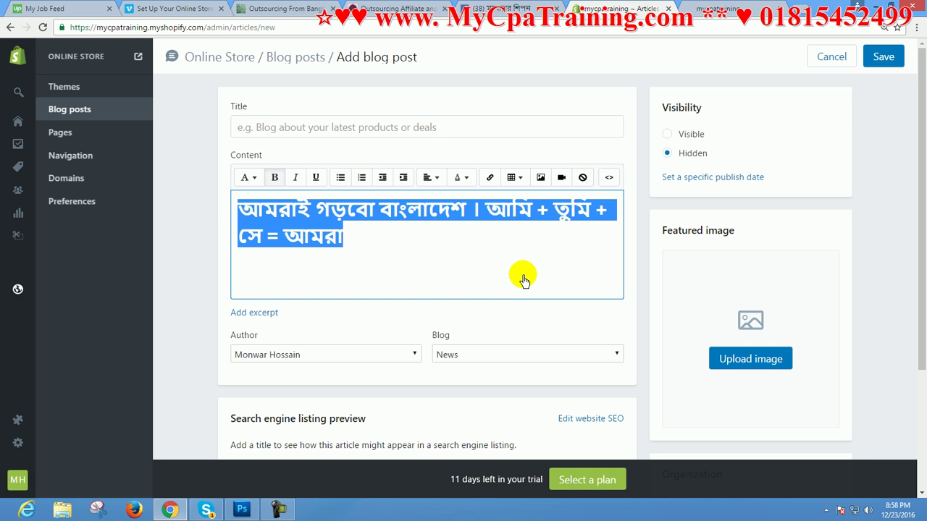
Step: Check the headline's HTML source and centre-align the headline in the visual editor
click(609, 179)
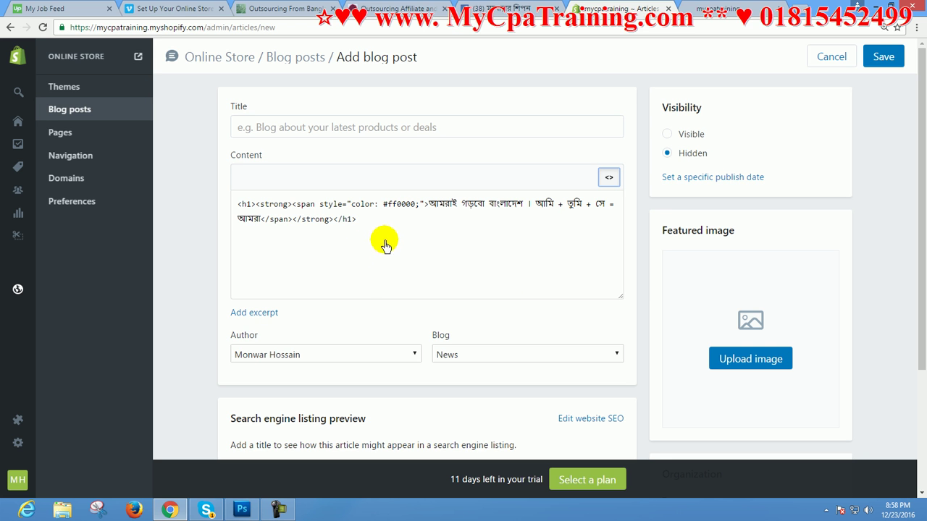
click(609, 181)
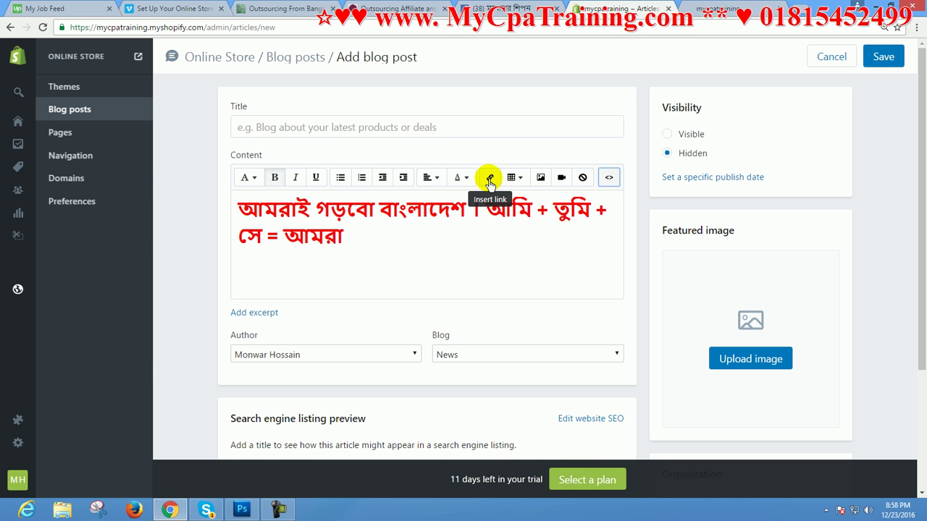
click(385, 256)
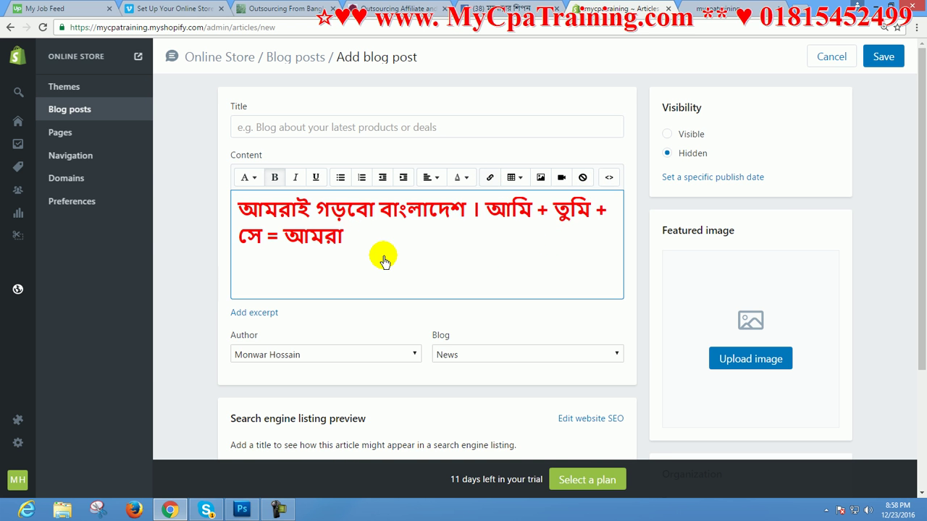
drag(380, 259, 376, 182)
click(433, 179)
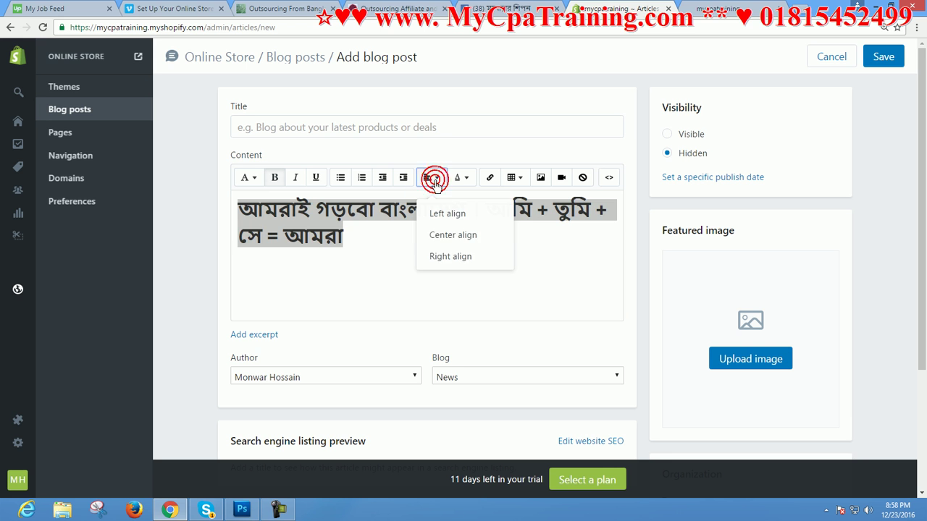
click(455, 241)
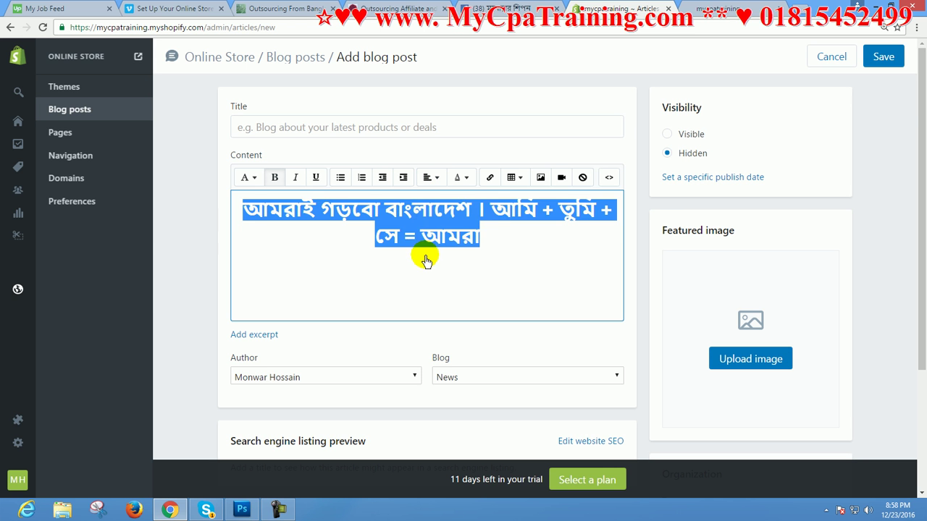
Step: Add an empty line below the red headline in the post content
click(497, 260)
key(Return)
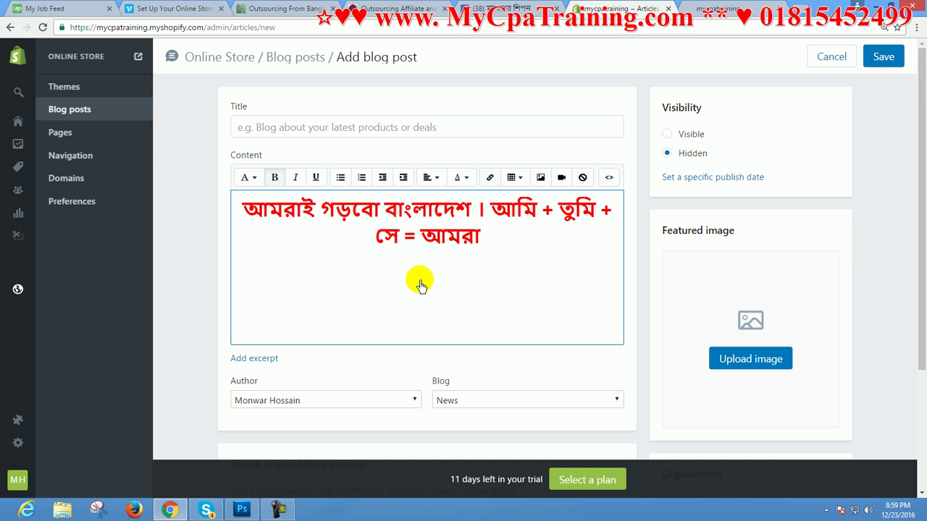
drag(242, 210, 529, 236)
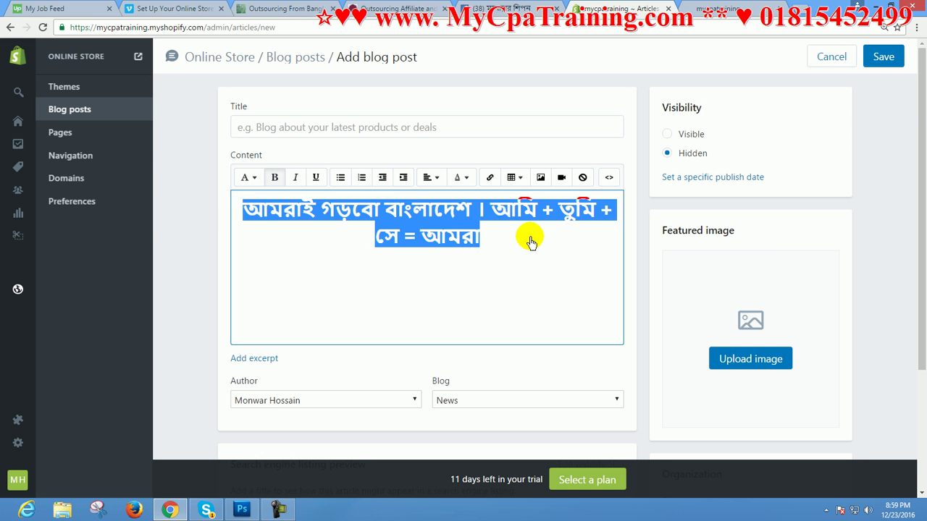
click(504, 282)
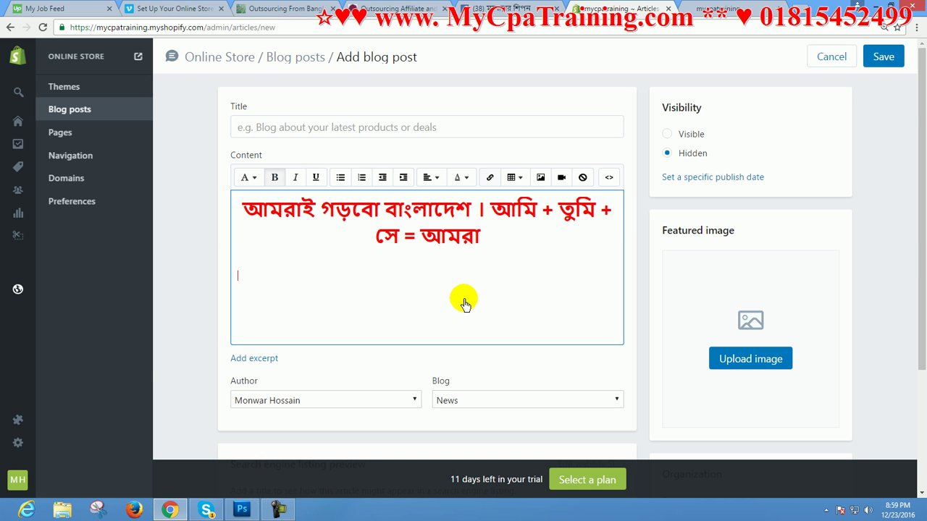
Step: Copy "আমরাই গড়বো বাংলাদেশ" from the headline and paste it as the blog post title
click(309, 130)
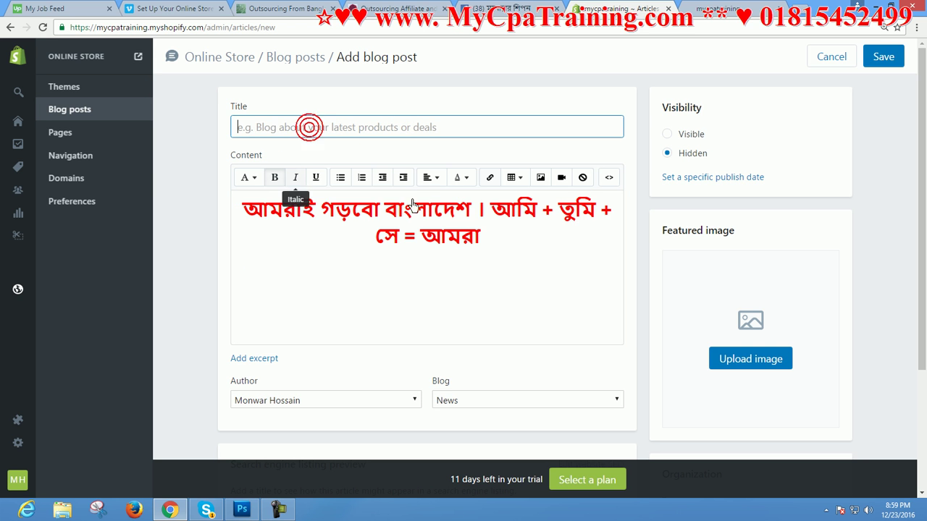
drag(329, 219, 414, 211)
click(385, 212)
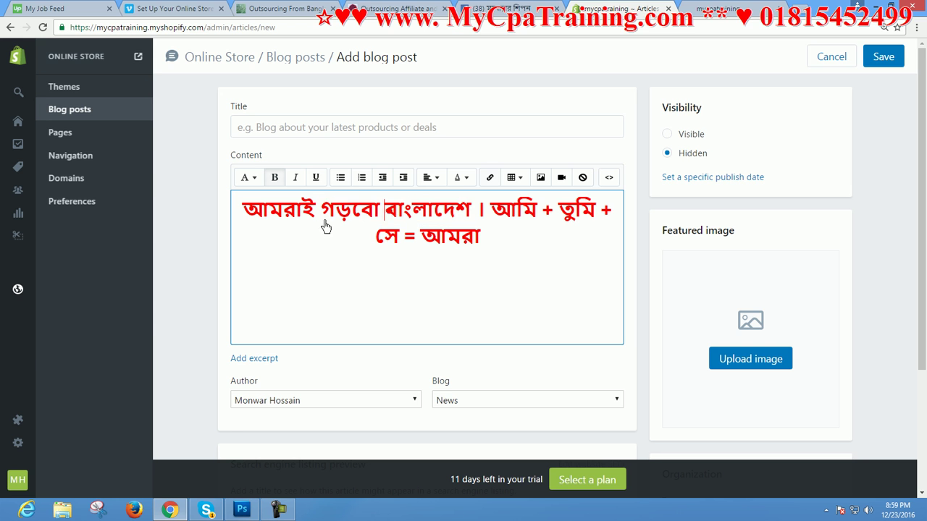
drag(255, 218, 484, 205)
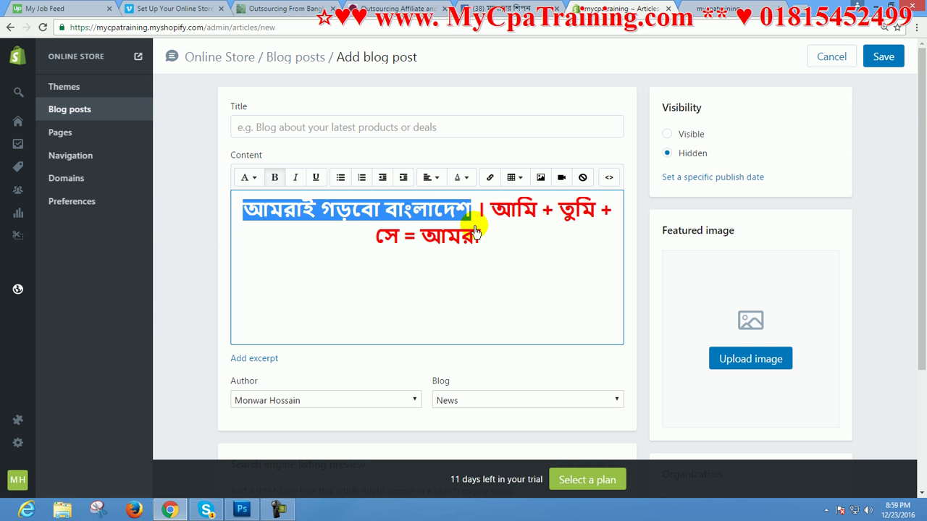
click(310, 130)
key(ctrl+v)
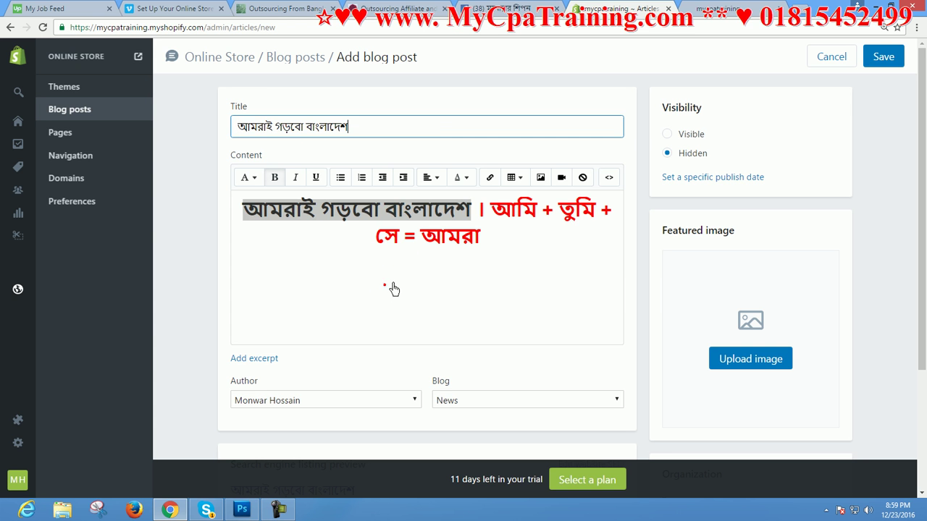
Step: Upload the photo DSC_0125 from the Downloads folder for insertion below the headline in the post content
click(386, 291)
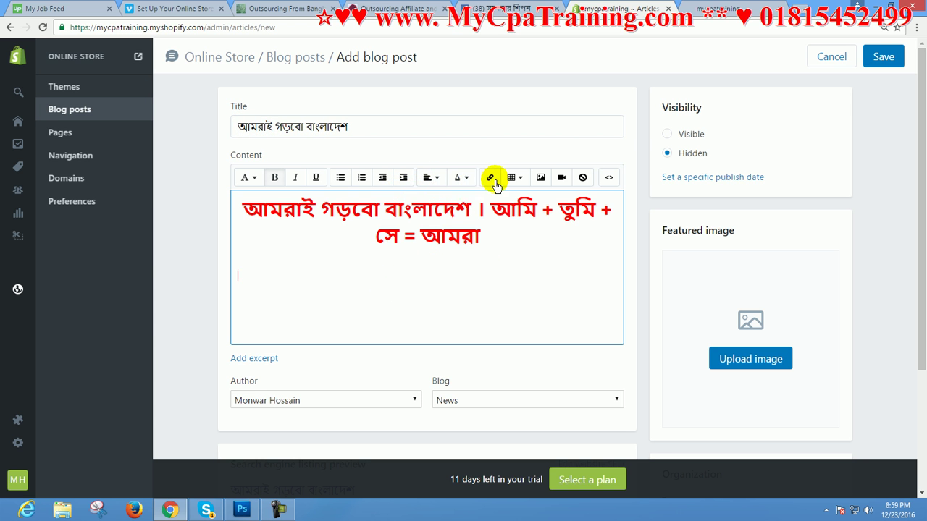
click(541, 181)
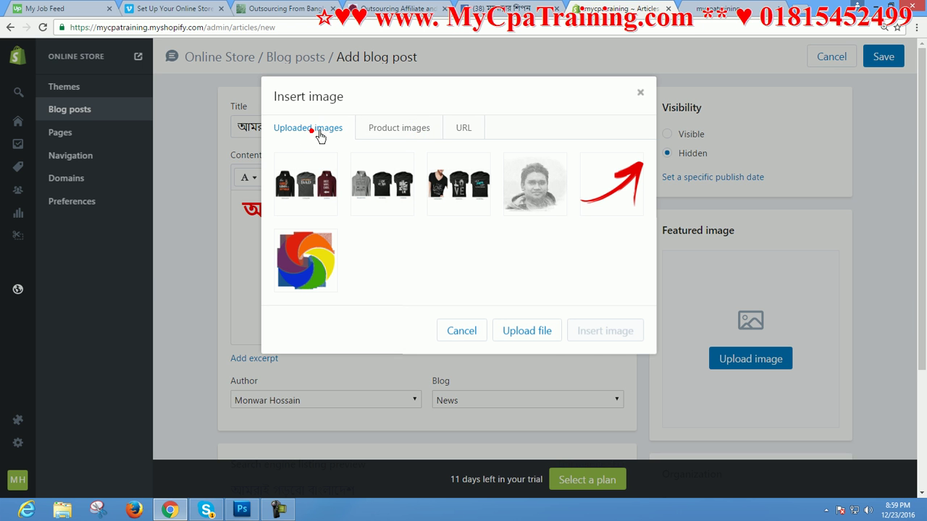
click(530, 333)
click(231, 178)
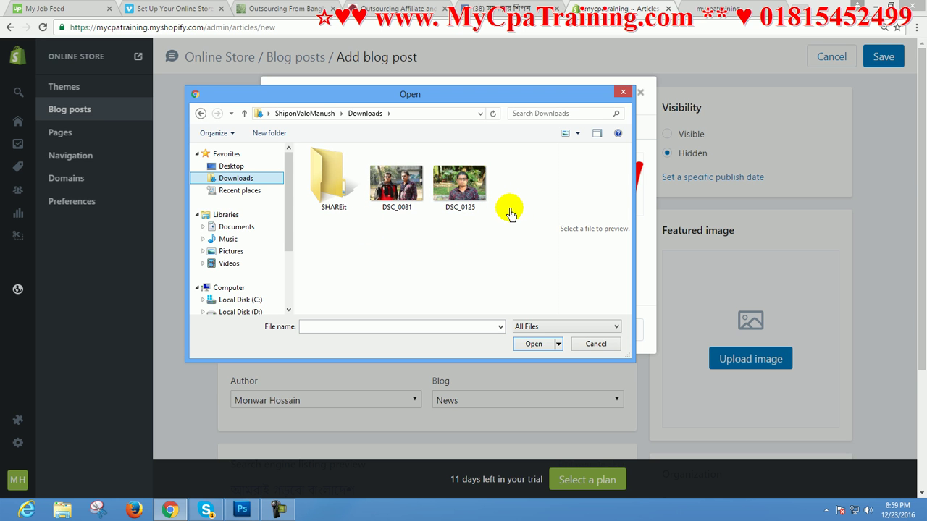
click(442, 189)
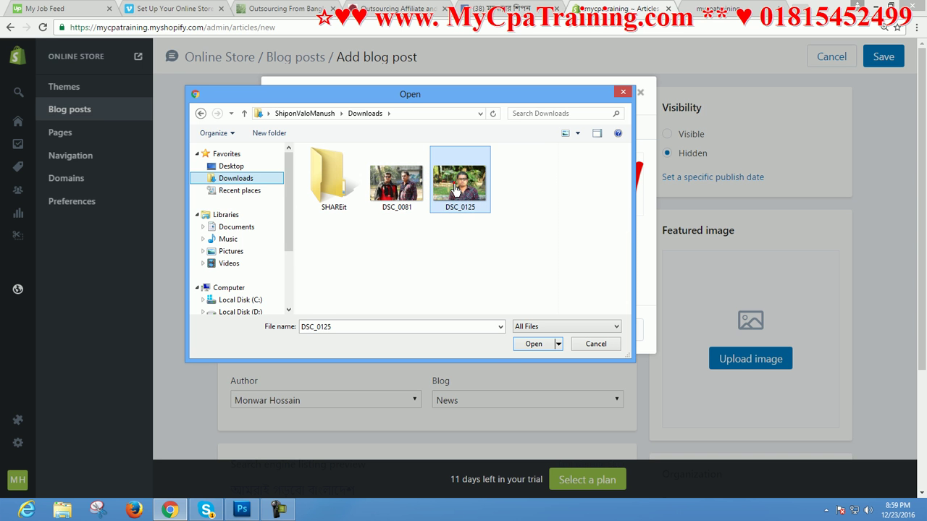
click(533, 347)
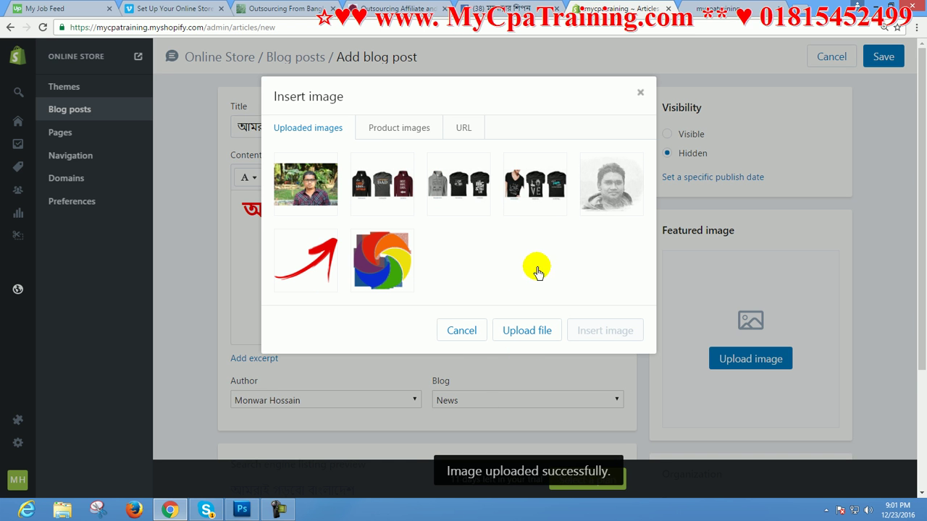
Step: Insert the uploaded photo into the post content at Large (480x480) size with the alt text left empty
click(308, 200)
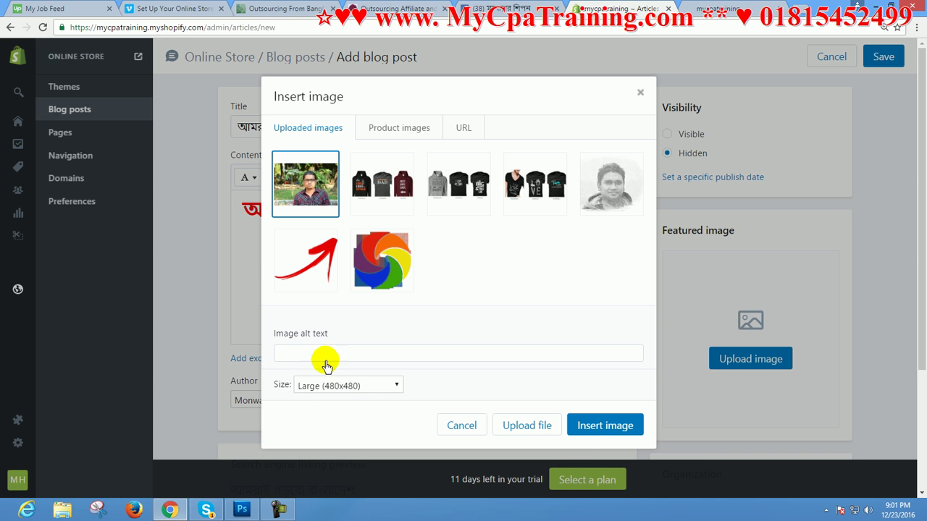
click(290, 350)
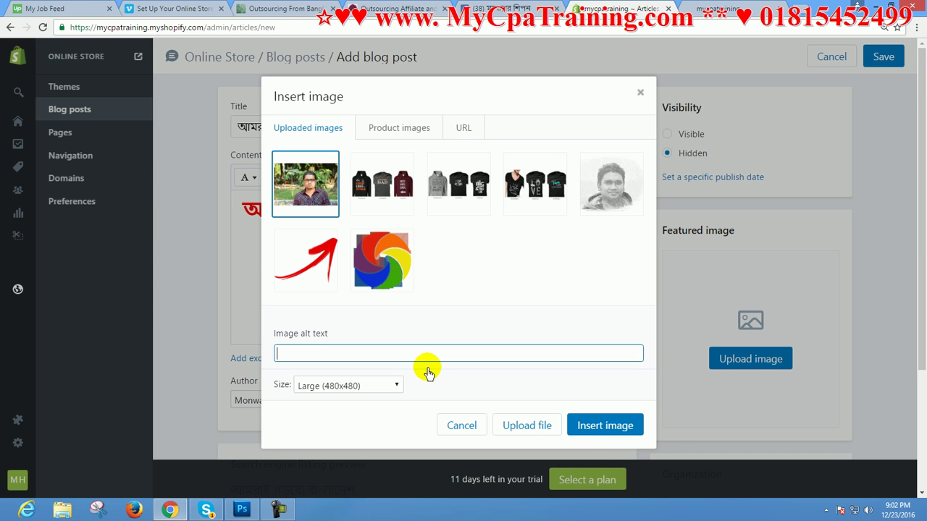
click(608, 426)
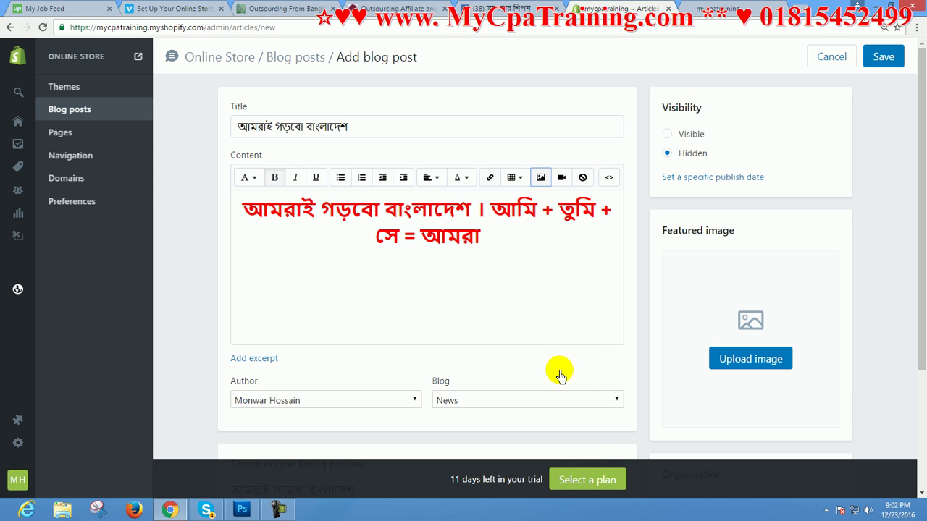
Step: Centre-align the inserted photo in the post content and deselect it
click(434, 310)
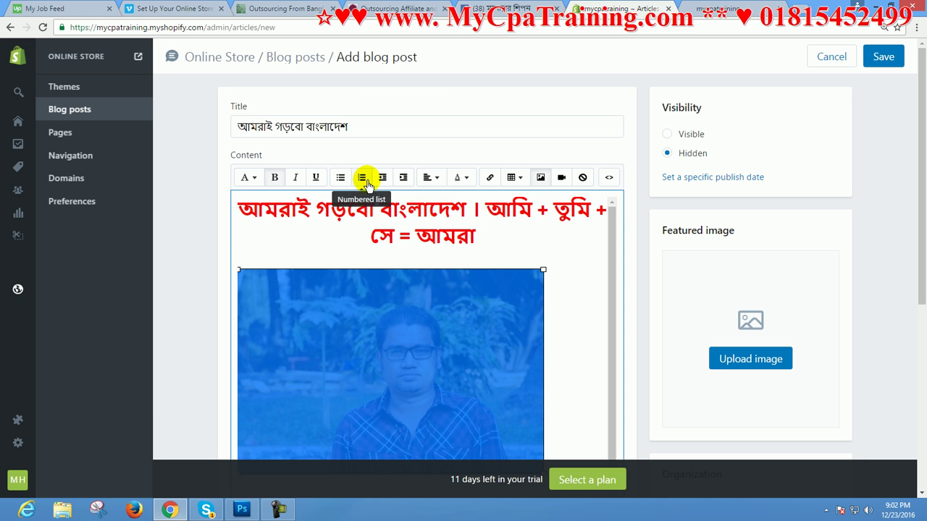
click(433, 180)
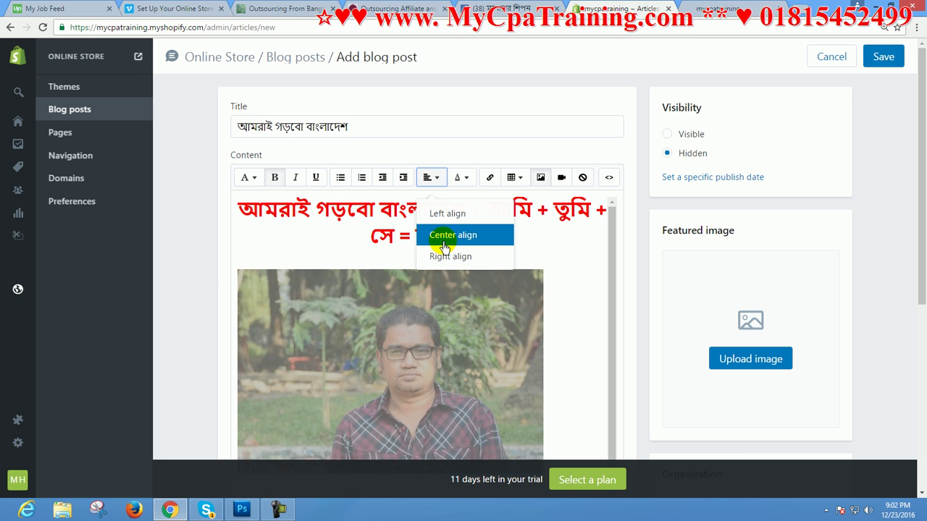
click(444, 233)
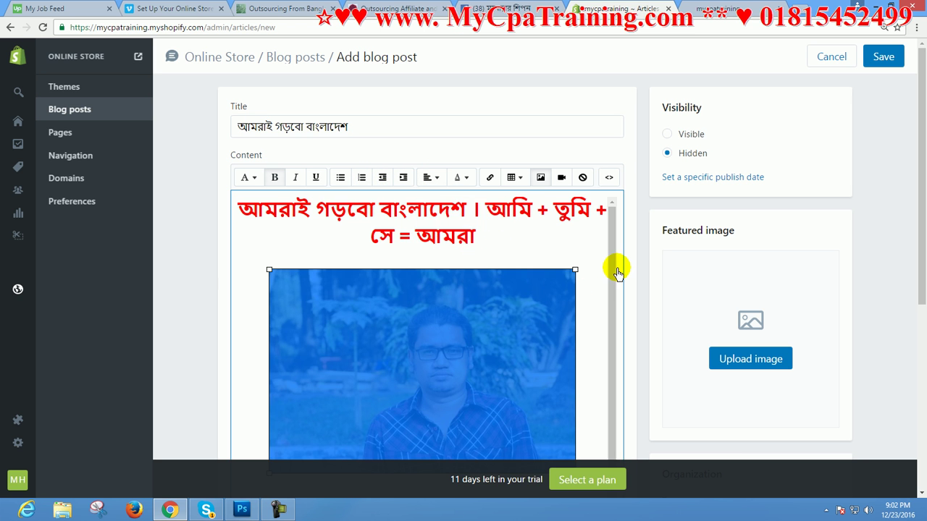
click(612, 302)
click(579, 394)
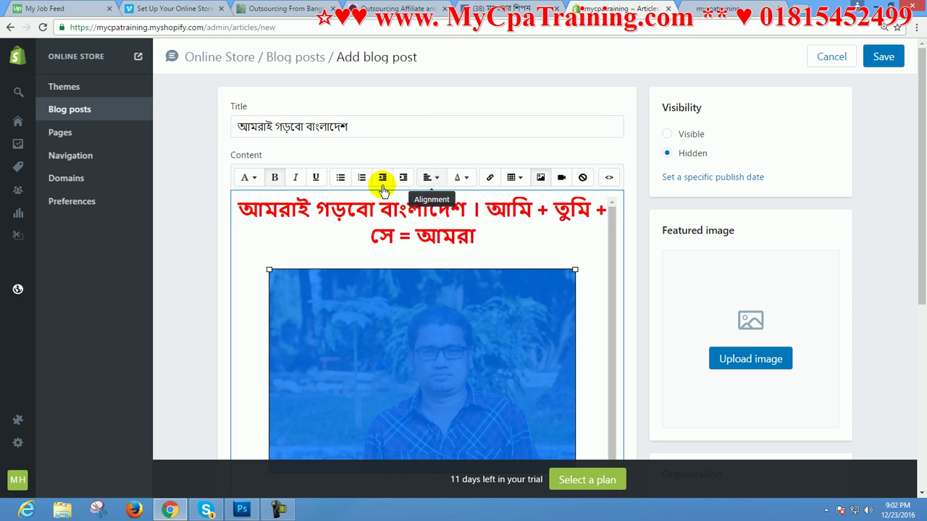
drag(921, 214, 917, 287)
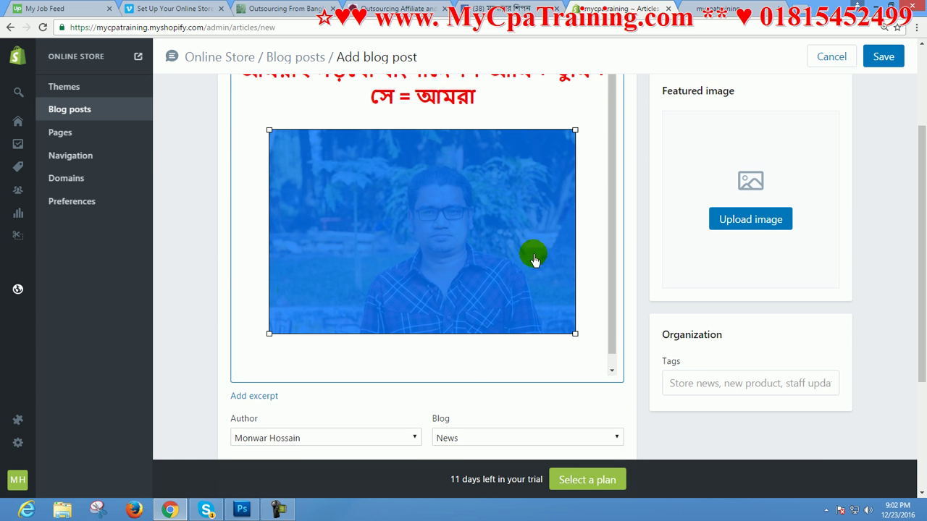
click(438, 362)
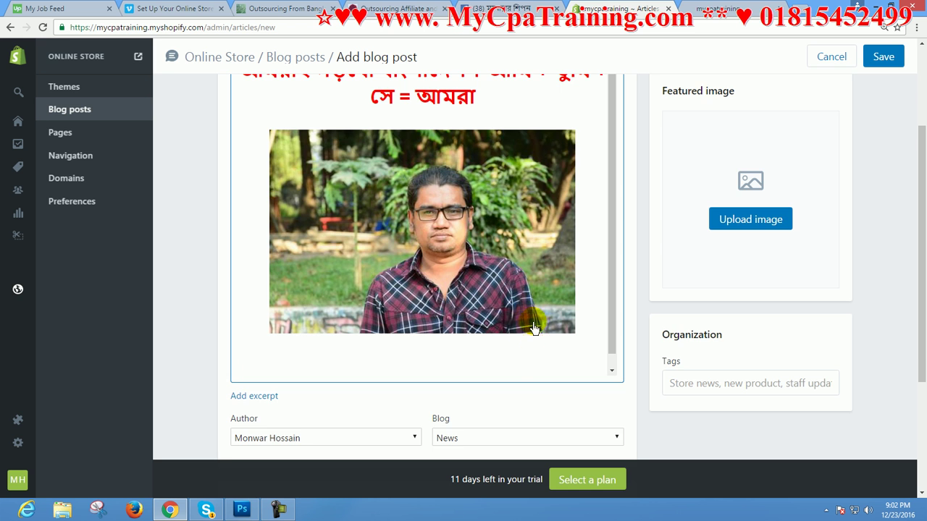
Step: Set the post's visibility to Visible and check the available blog choices, keeping News
scroll(530, 338, up, 2)
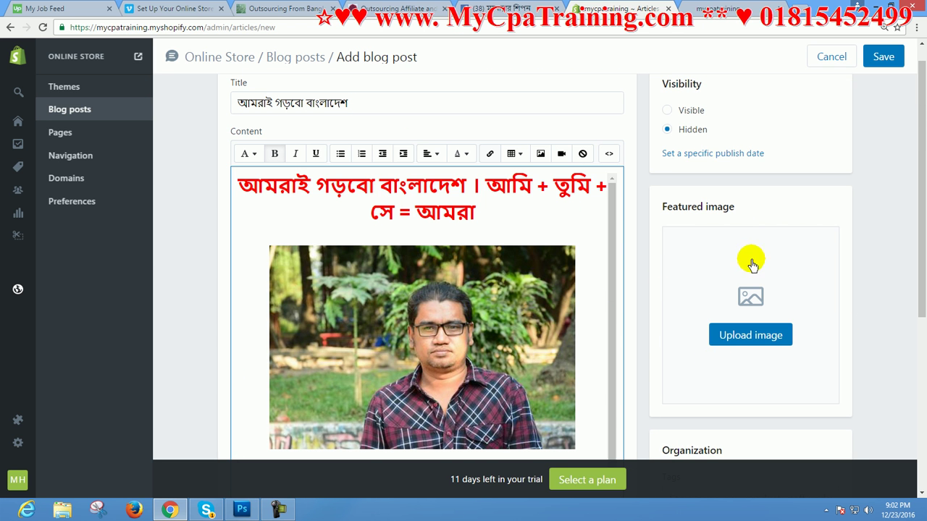
scroll(732, 217, up, 1)
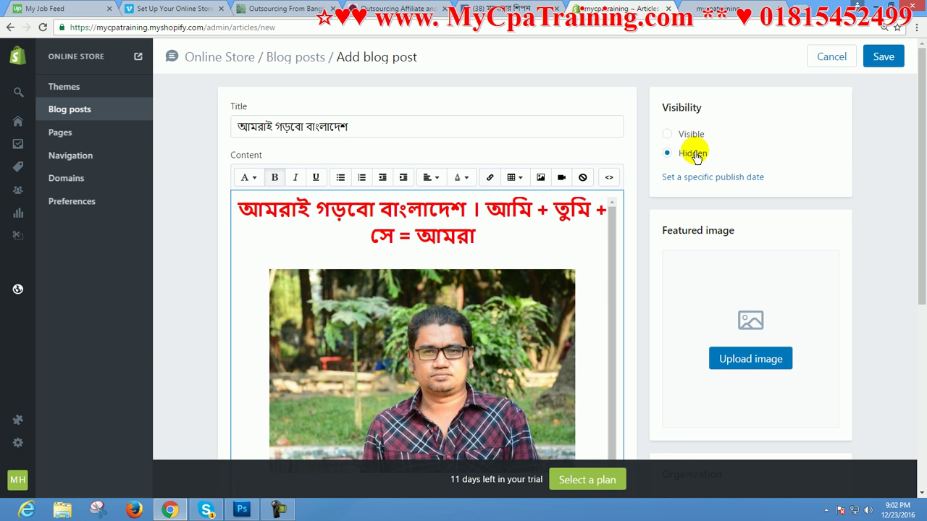
click(668, 137)
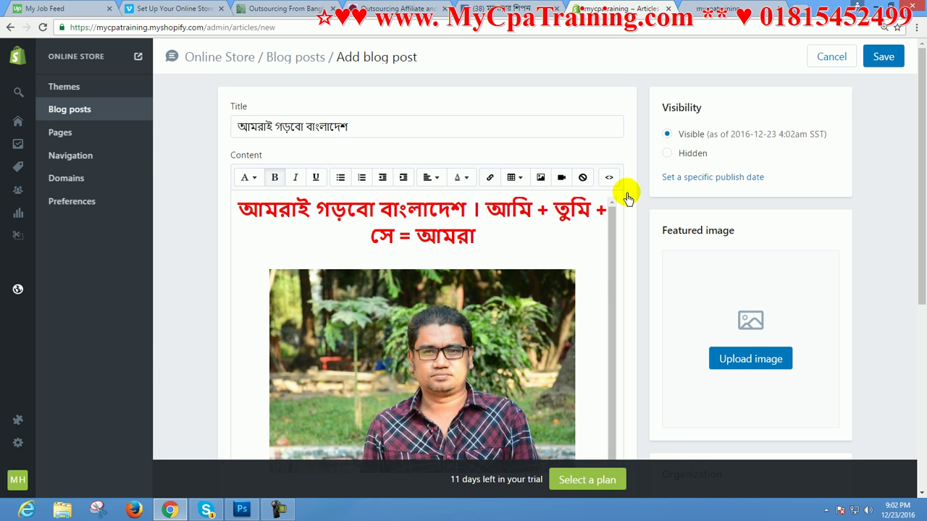
scroll(777, 297, down, 3)
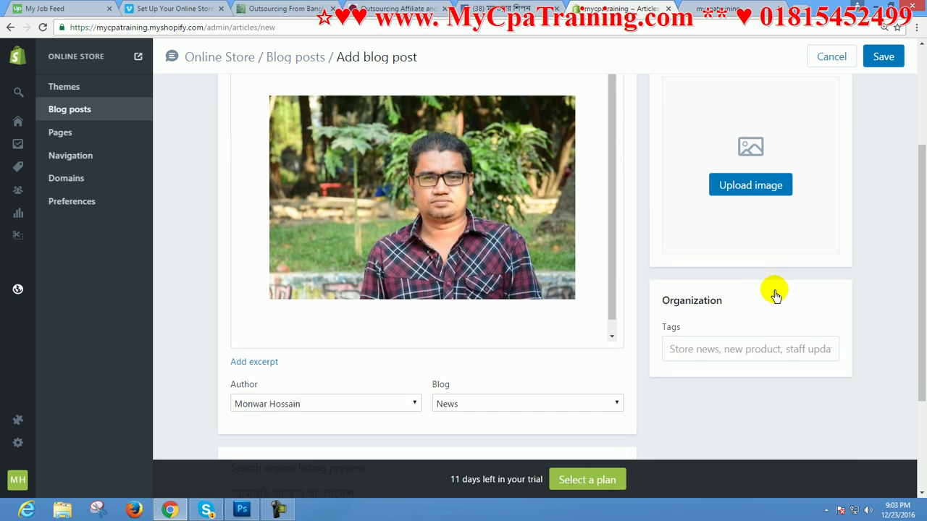
scroll(773, 293, down, 3)
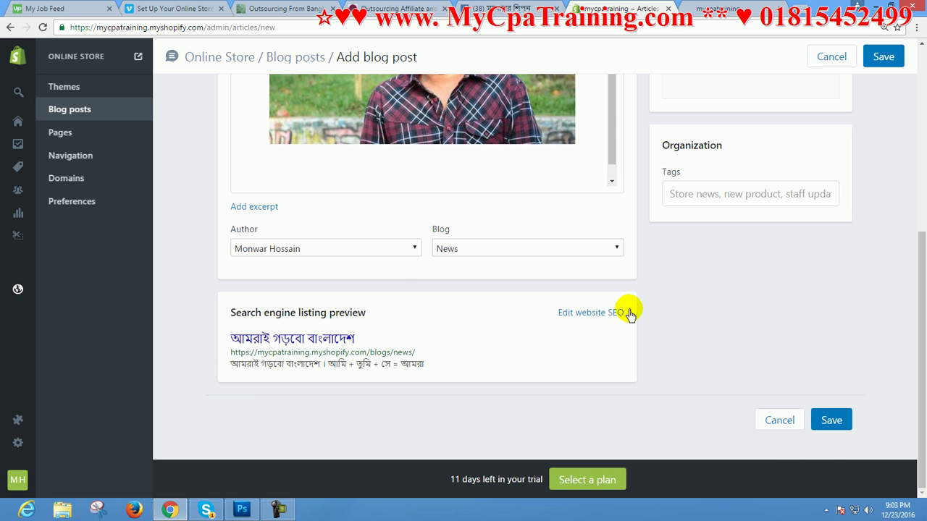
click(573, 248)
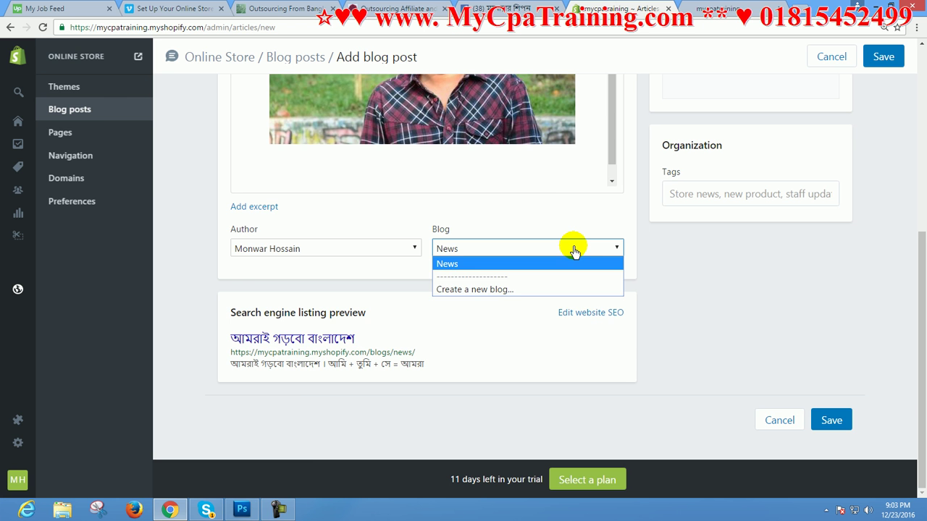
click(573, 249)
Step: Upload "affiliate marketing trainer" from Local Disk (E:) as the post's featured image and save the blog post
scroll(724, 379, up, 5)
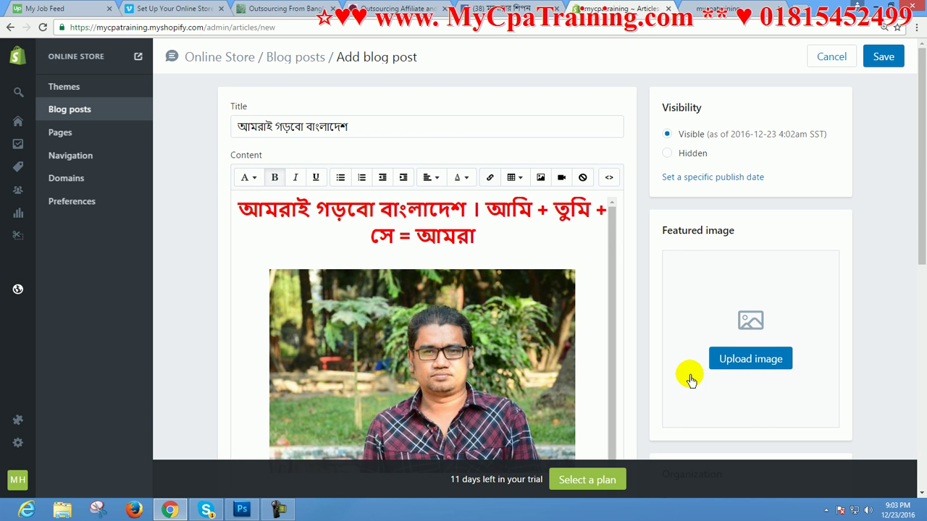
click(737, 367)
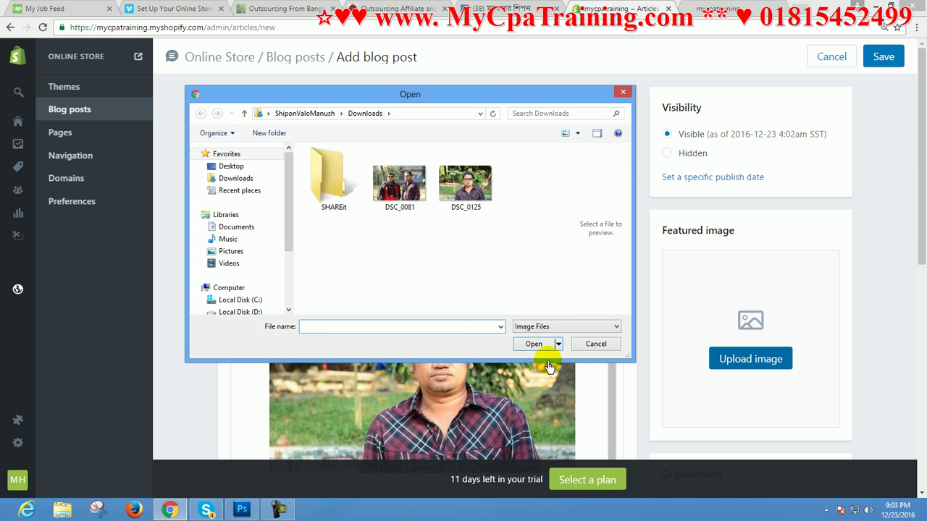
drag(287, 249, 286, 303)
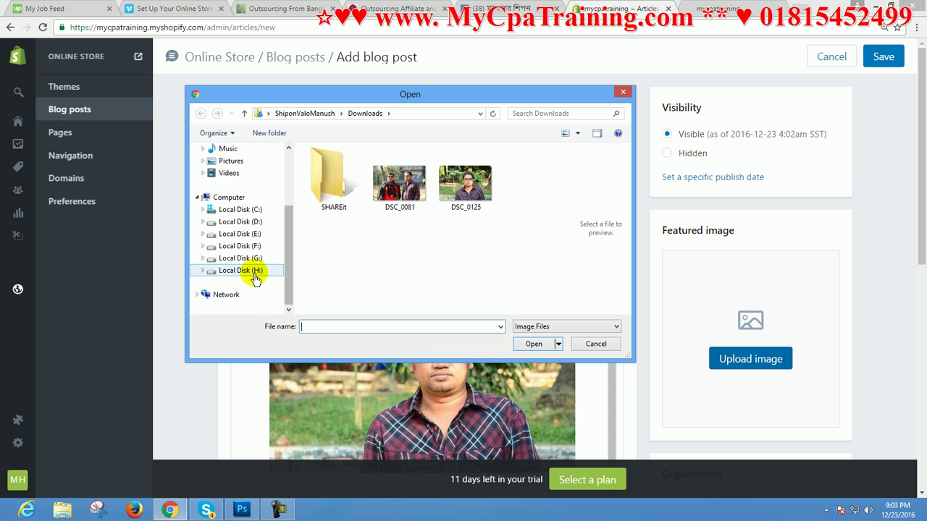
click(241, 234)
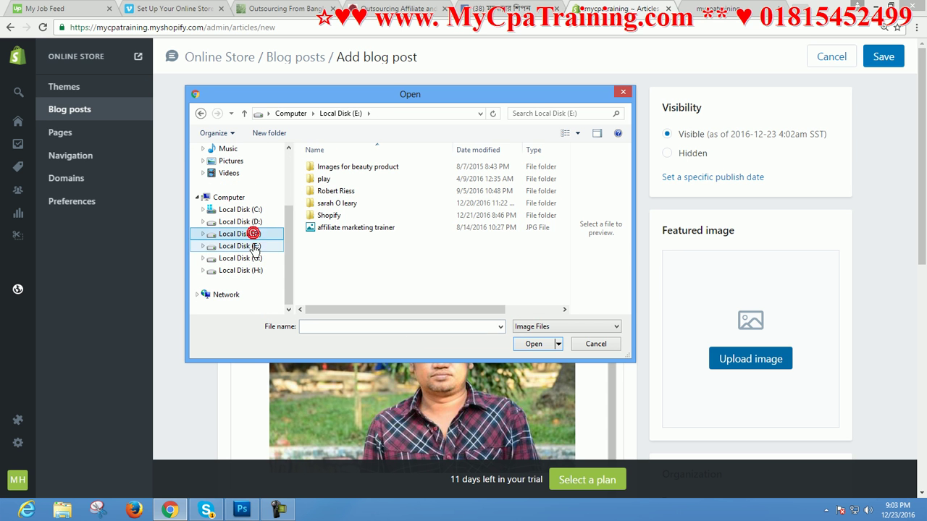
double_click(382, 228)
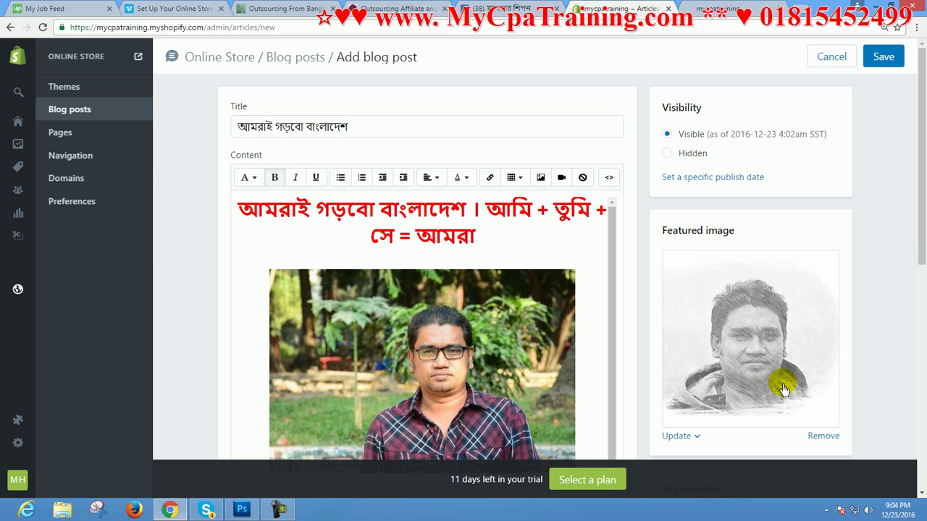
scroll(924, 329, down, 1)
drag(924, 329, 917, 256)
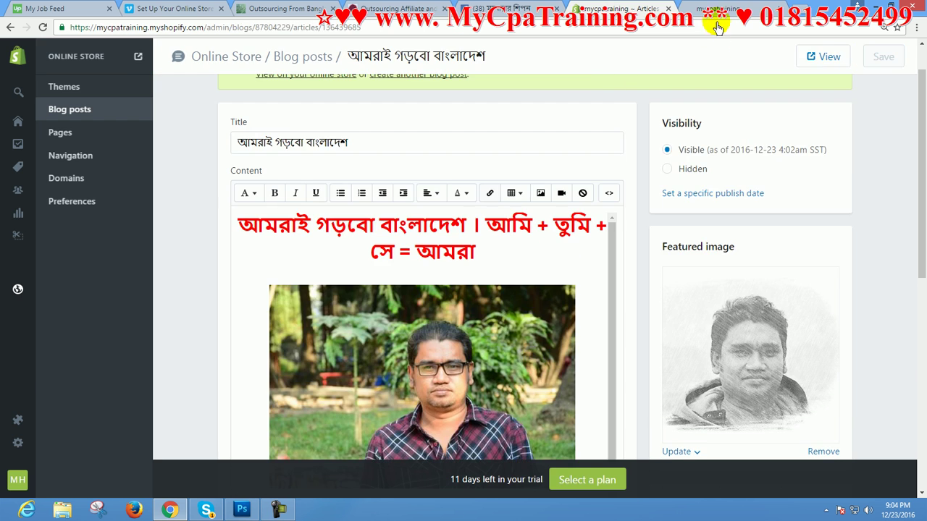
Step: Switch to the storefront at mycpatraining.myshopify.com, reload its home page and open the Blog page from the main menu
click(715, 8)
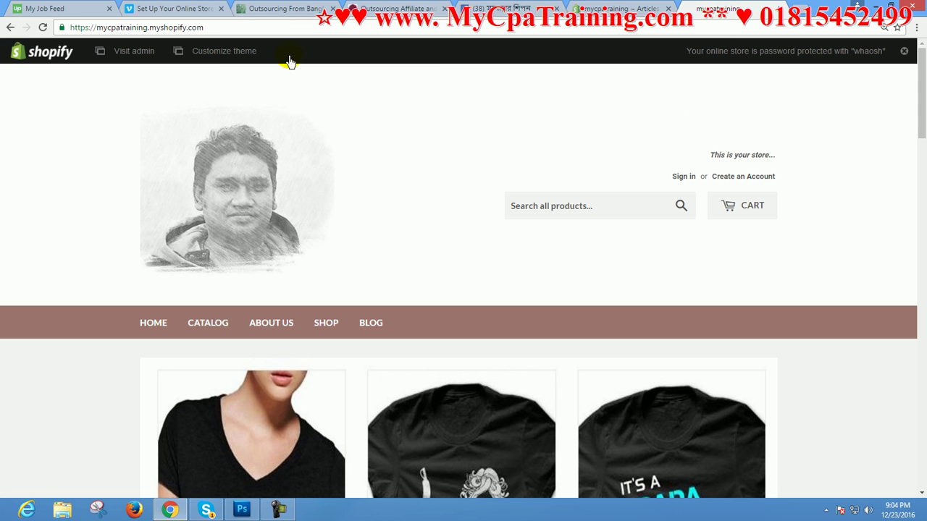
click(212, 27)
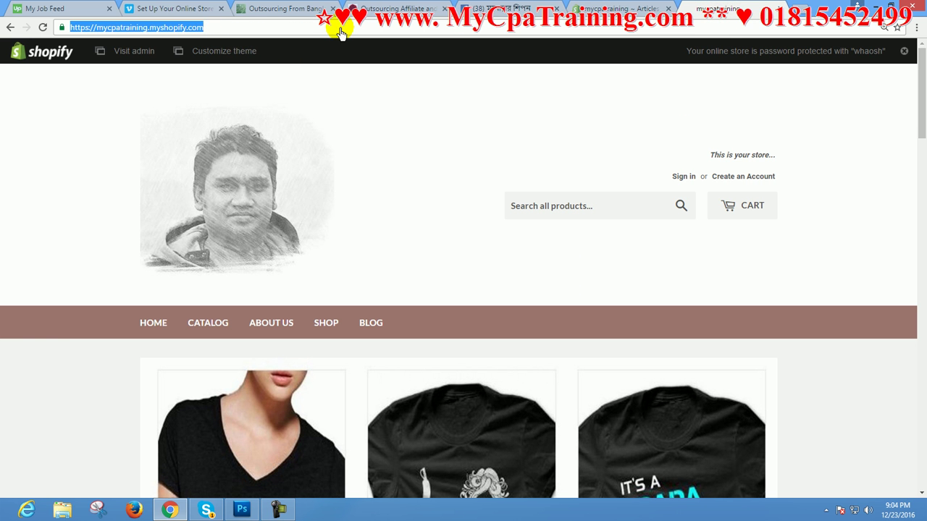
key(Return)
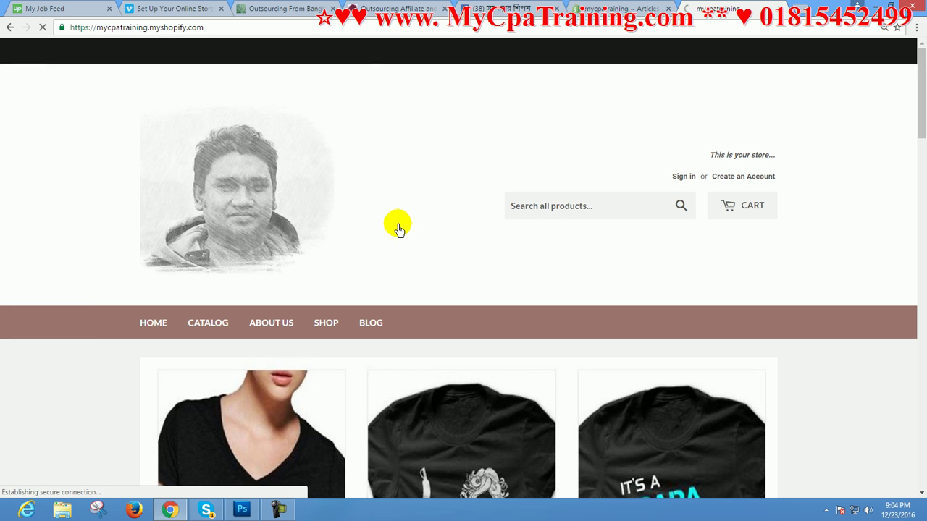
scroll(399, 239, down, 3)
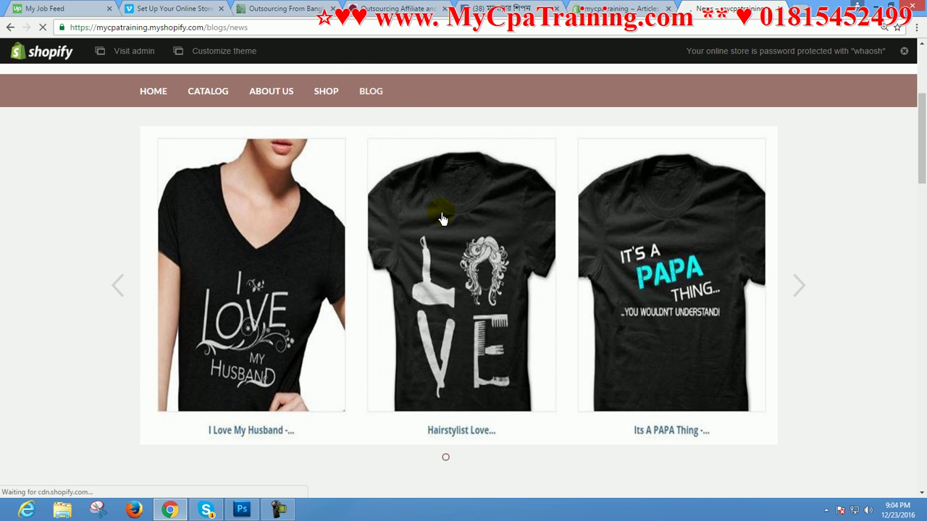
Step: Examine the new post's title, featured image and text excerpt in the News blog listing
scroll(374, 272, down, 8)
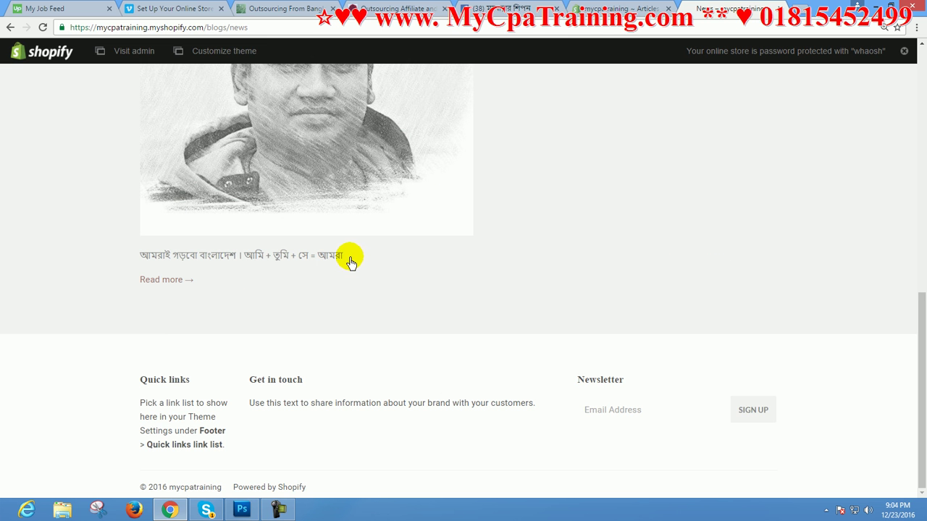
drag(349, 262, 146, 262)
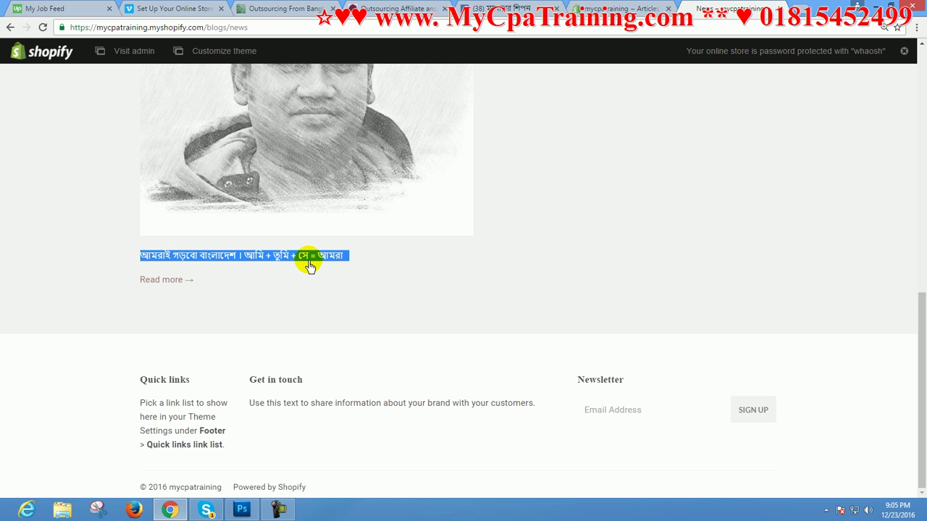
click(435, 261)
scroll(593, 255, up, 2)
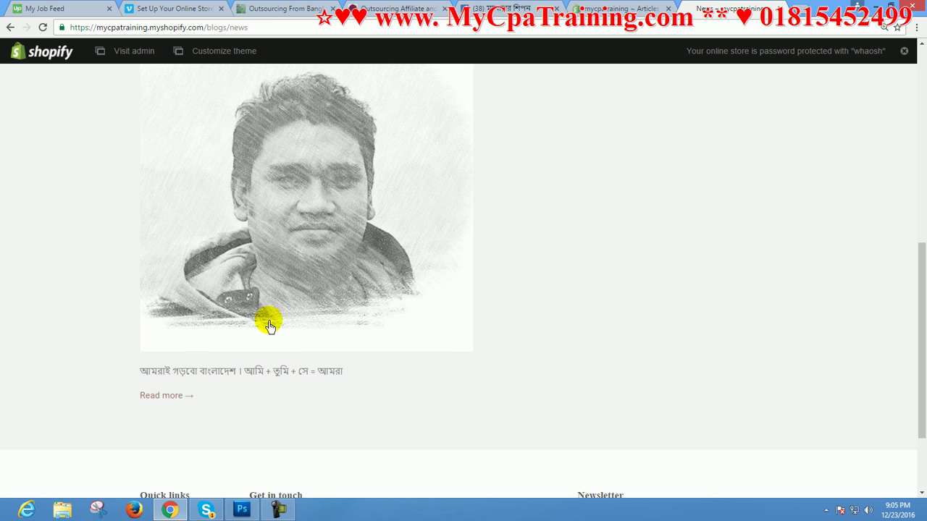
scroll(418, 352, up, 3)
scroll(418, 352, down, 3)
scroll(420, 352, up, 3)
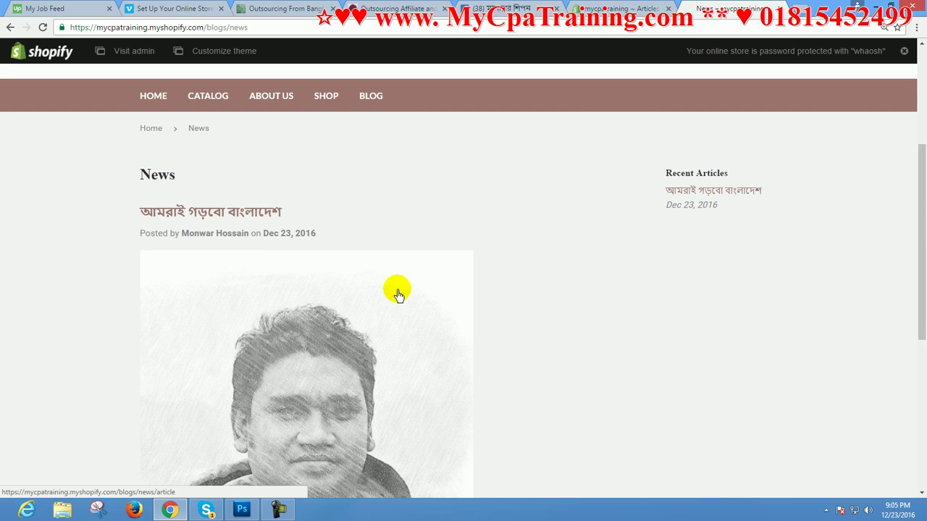
scroll(398, 294, down, 3)
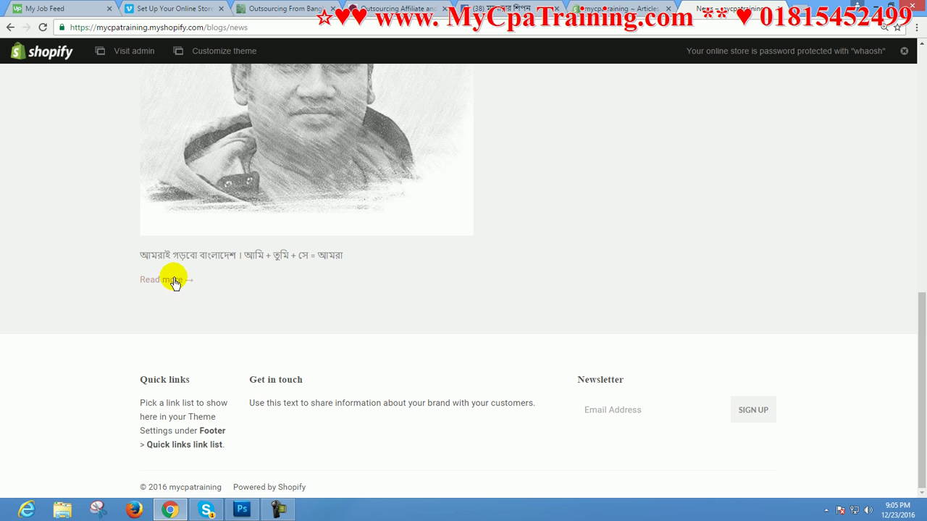
Step: Open the full post through its Read more link and check the formatted heading, the inserted photo and their alignment
click(174, 280)
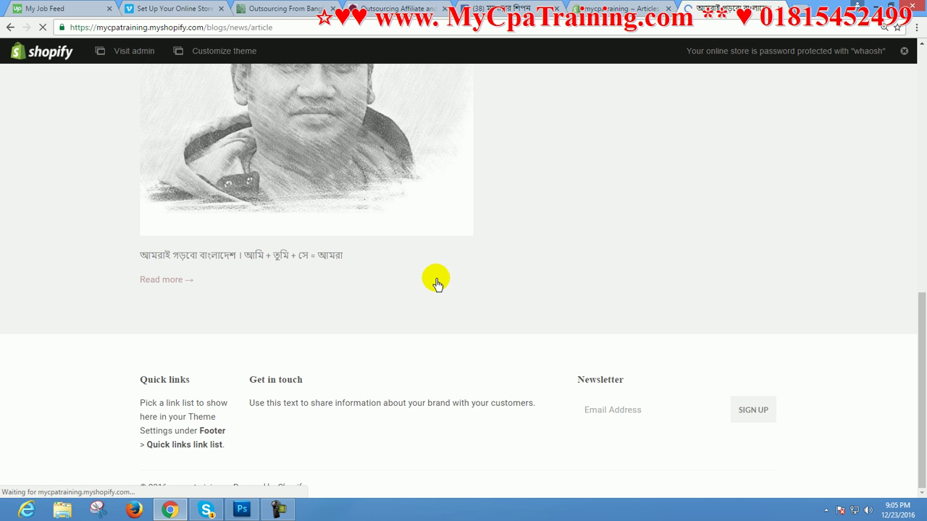
scroll(511, 287, down, 3)
scroll(512, 288, down, 1)
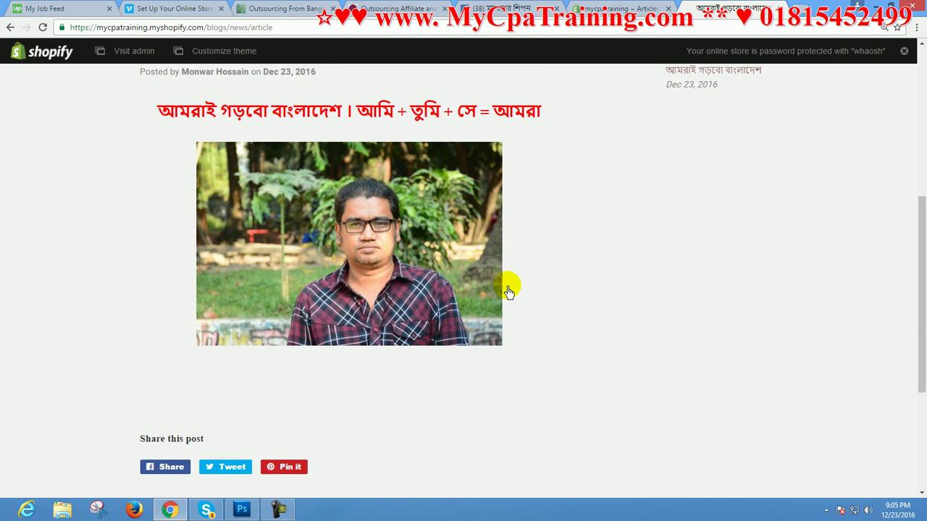
scroll(615, 294, up, 1)
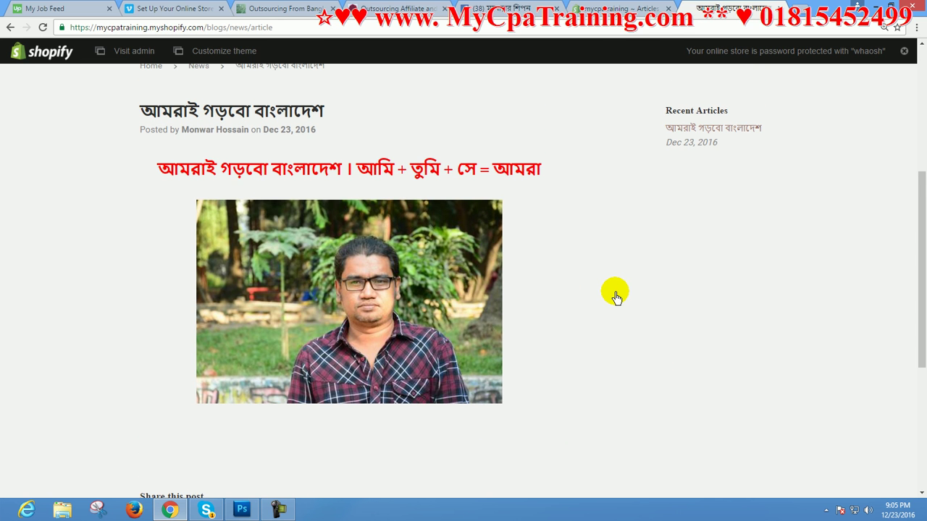
scroll(614, 294, down, 1)
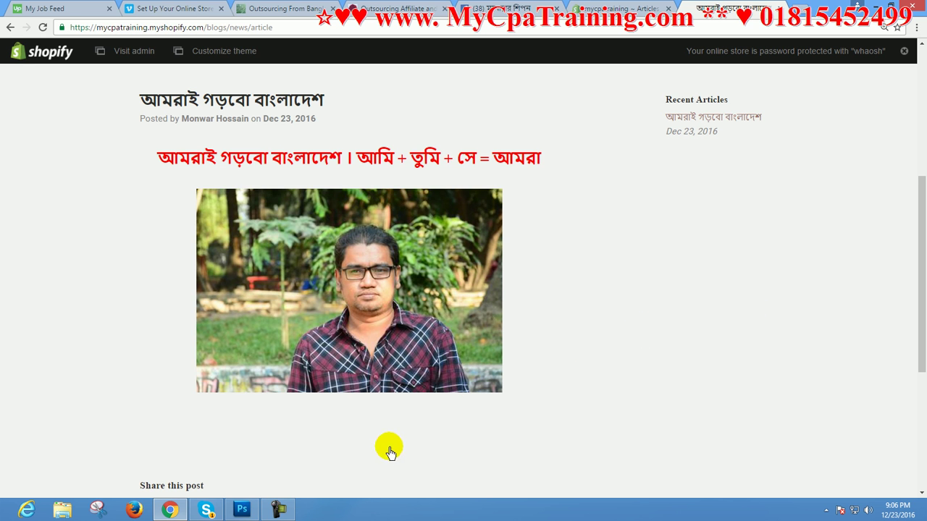
click(279, 511)
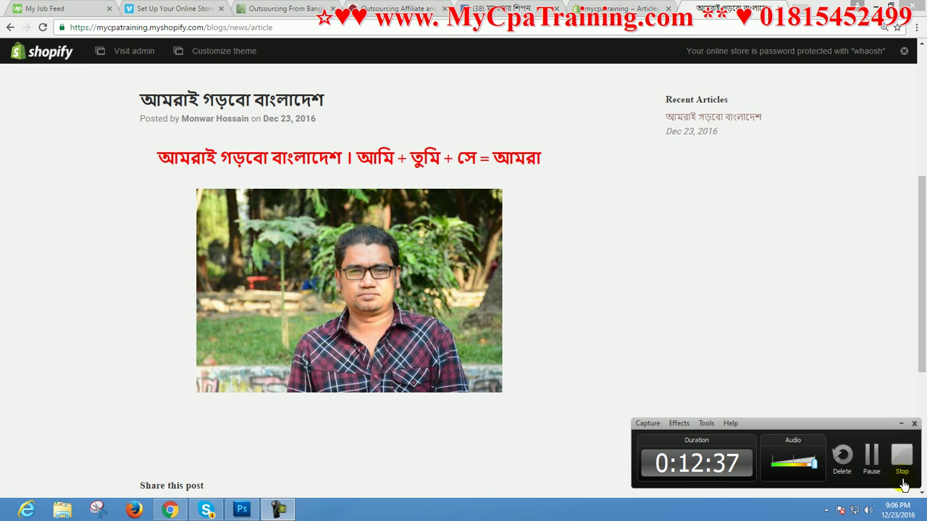